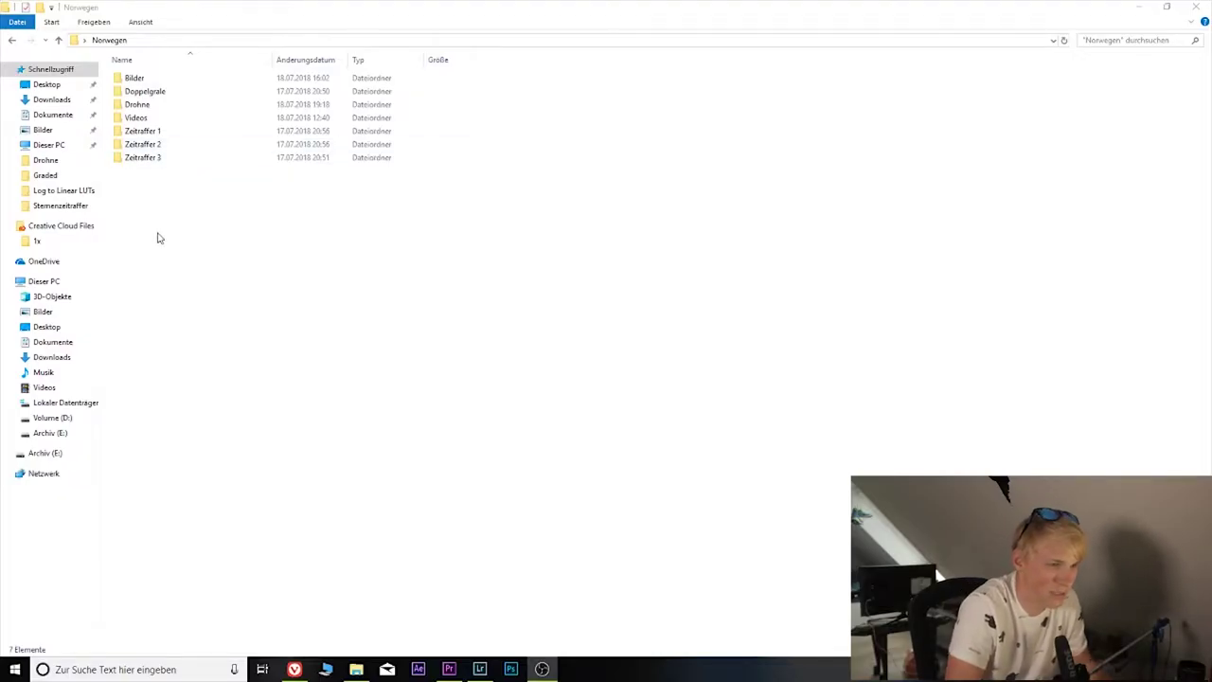
Step: Open the Zeitraffer 2 folder and import its 250 timelapse photos into Lightroom
{"action": "double_click", "coordinate": [156, 146]}
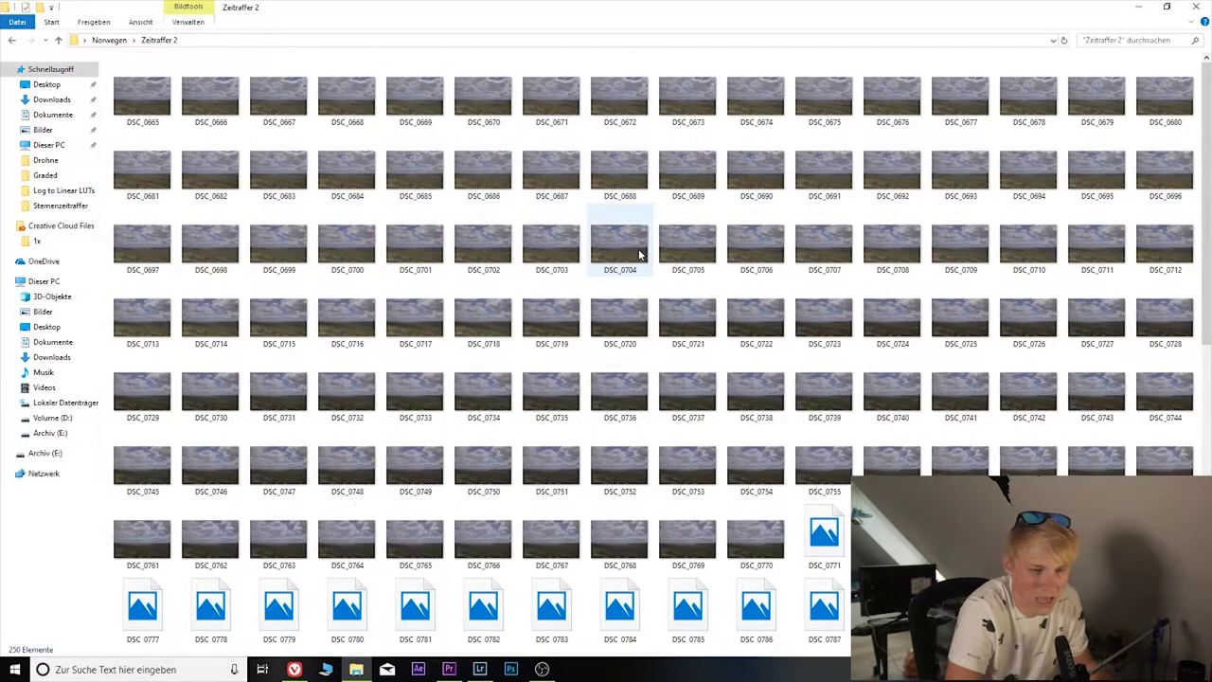
{"action": "scroll", "coordinate": [625, 248], "scroll_direction": "down", "scroll_amount": 5}
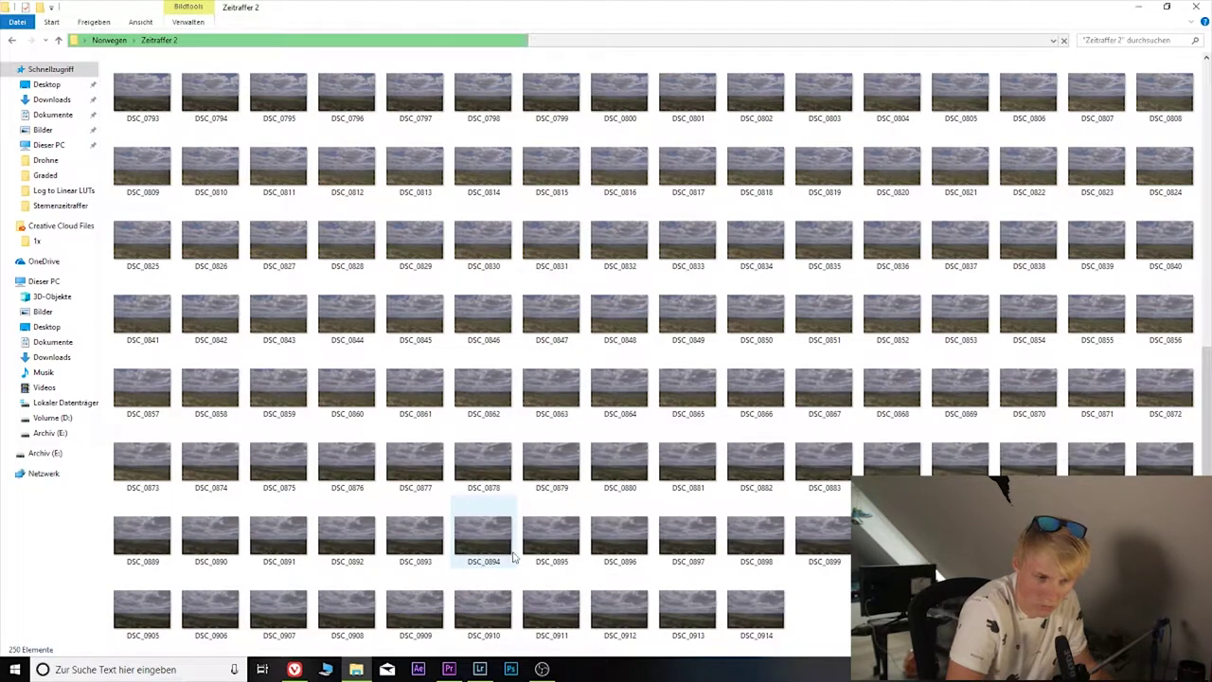
{"action": "left_click", "coordinate": [480, 669]}
{"action": "left_click", "coordinate": [64, 557]}
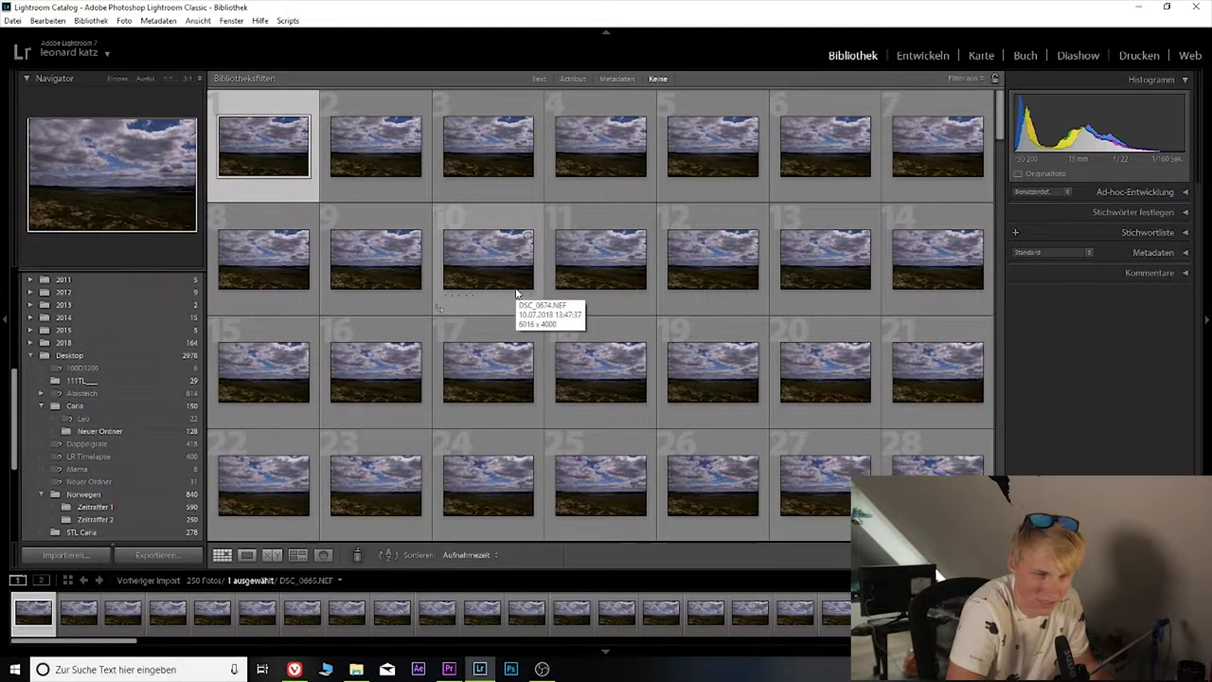
Step: In the Develop module, select all 250 timelapse photos and expand the Basic panel
{"action": "left_click", "coordinate": [922, 56]}
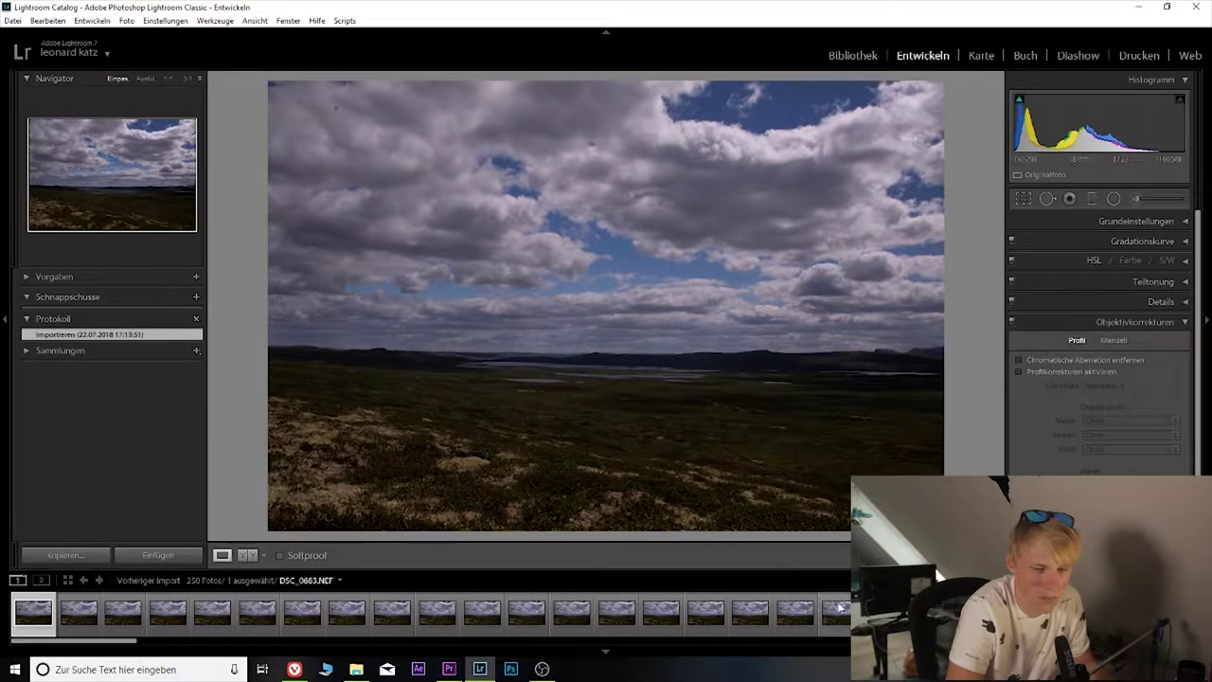
{"action": "scroll", "coordinate": [758, 611], "scroll_direction": "down", "scroll_amount": 10}
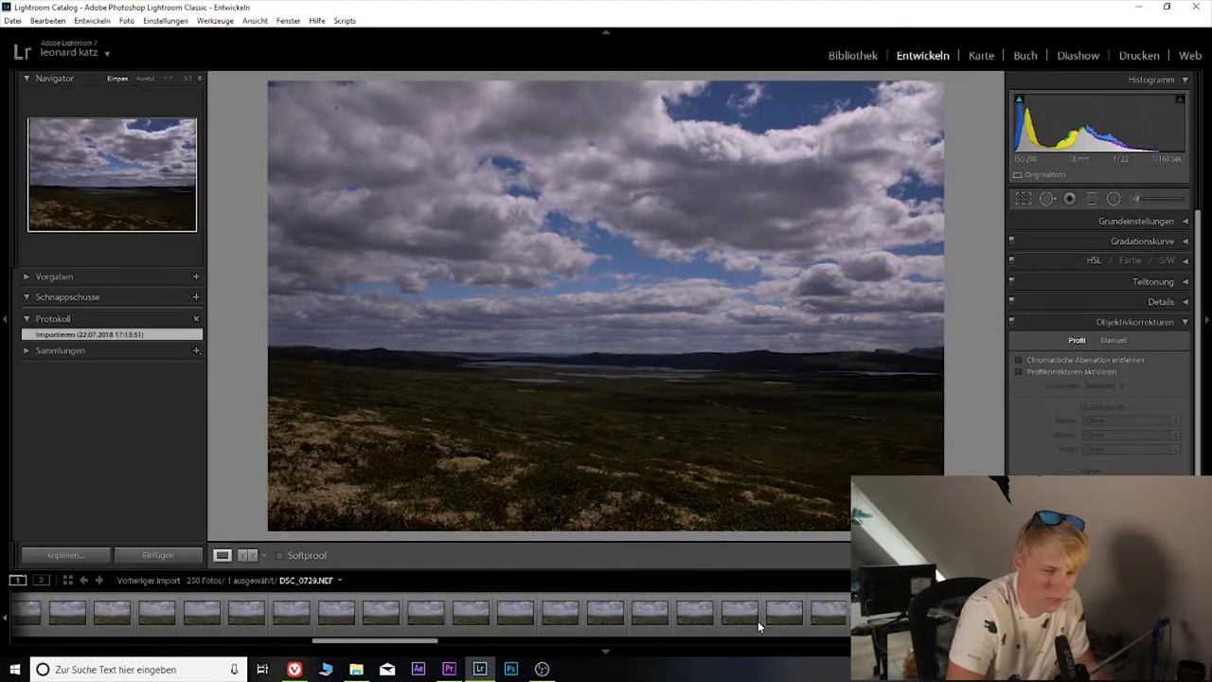
{"action": "left_click", "coordinate": [725, 623]}
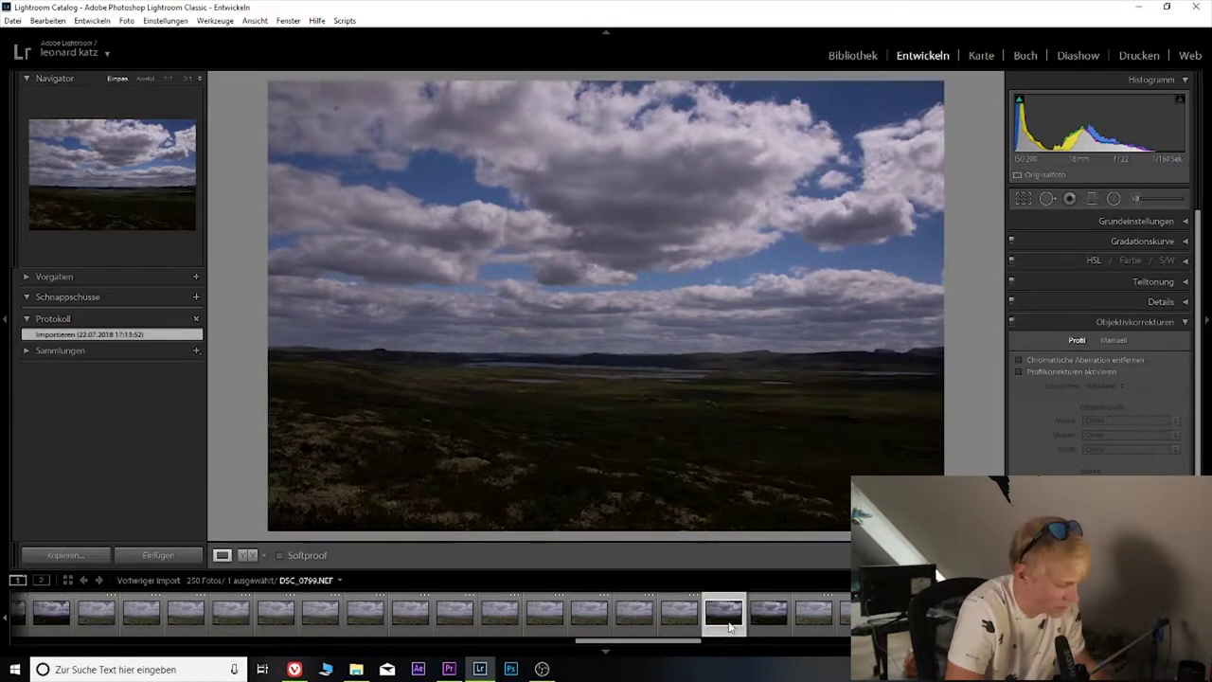
{"action": "key", "text": "ctrl+a"}
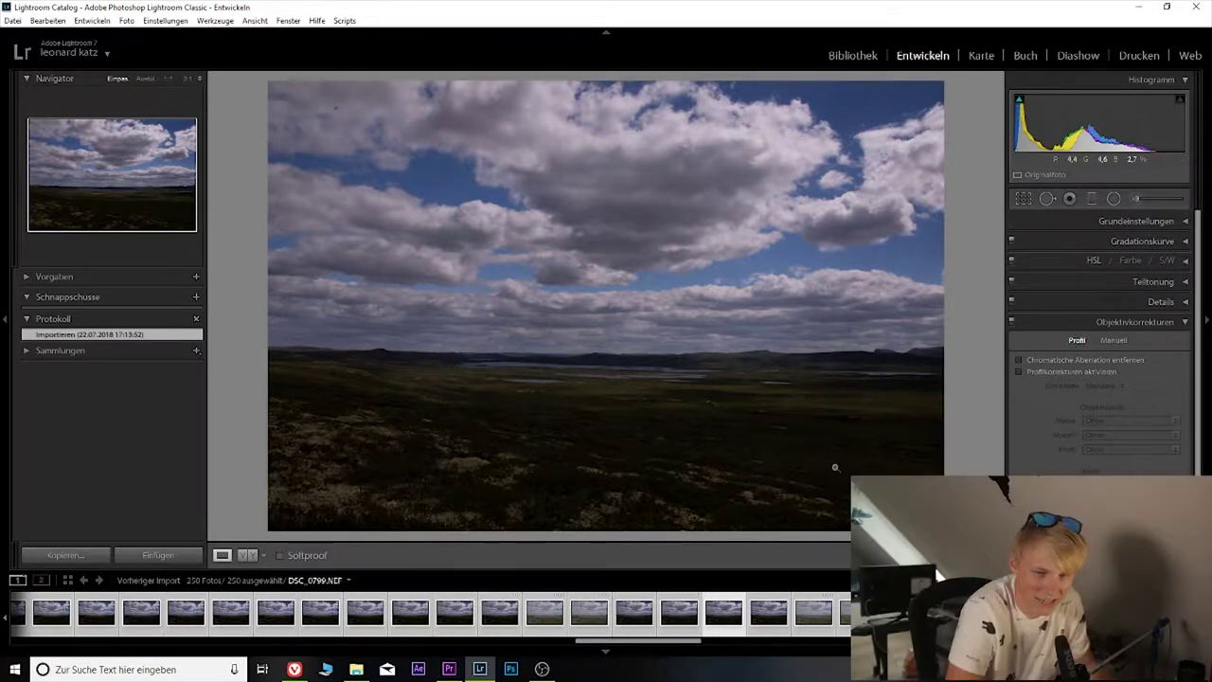
{"action": "left_click", "coordinate": [1137, 221]}
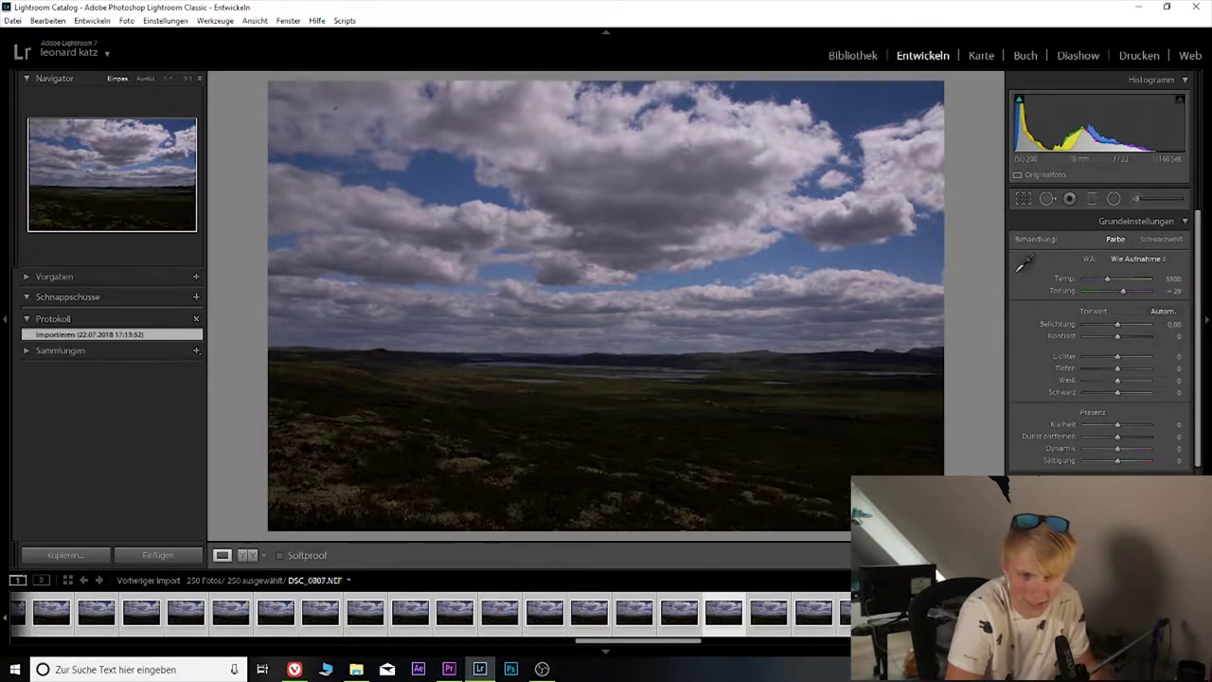
Step: Set white balance with the eyedropper to temperature 5650 and tint +16
{"action": "left_click_drag", "start_coordinate": [1113, 284], "coordinate": [1132, 284]}
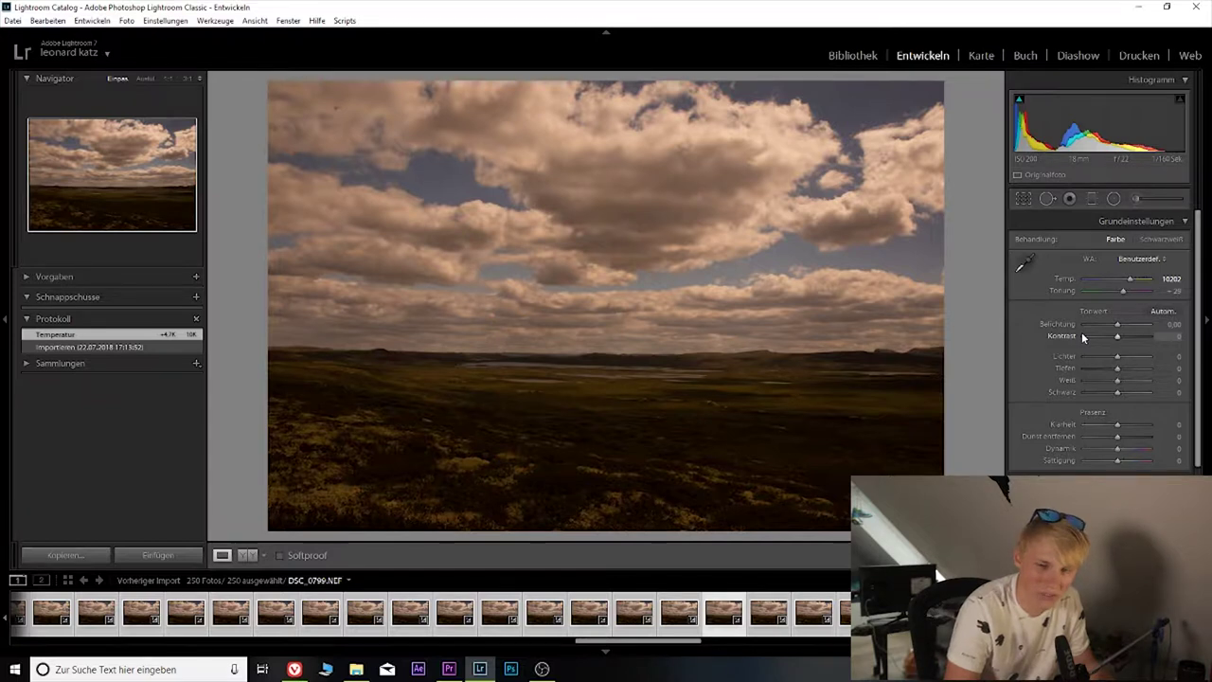
{"action": "left_click_drag", "start_coordinate": [1129, 279], "coordinate": [1098, 284]}
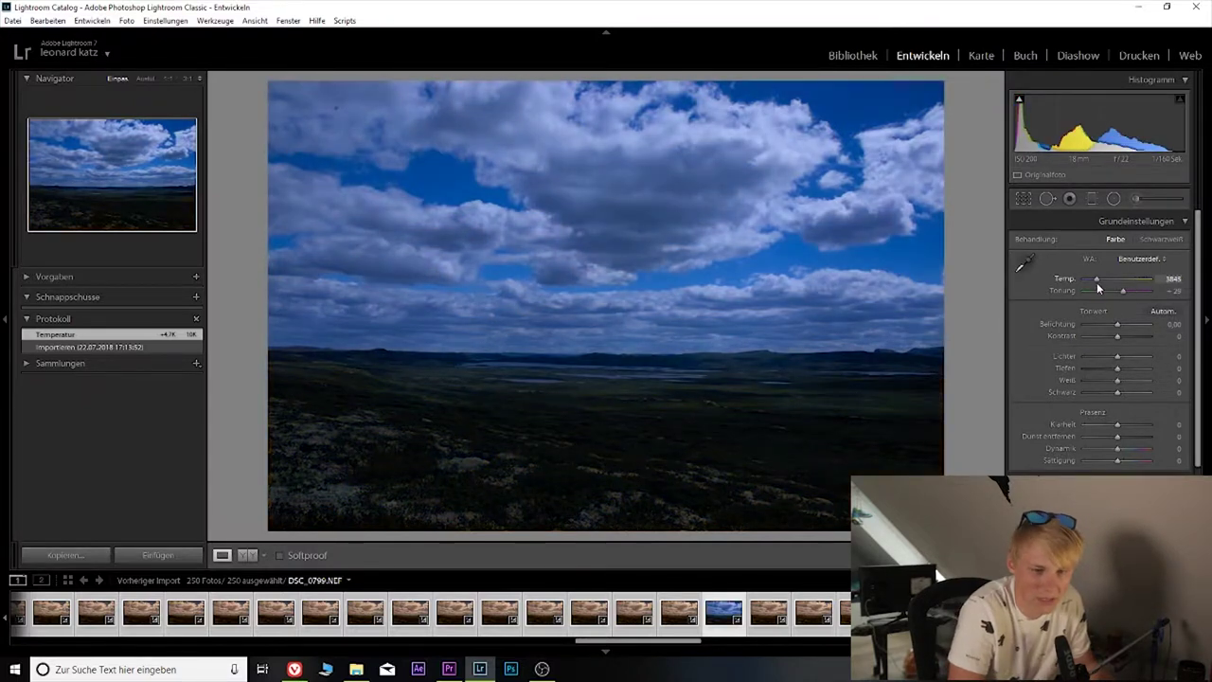
{"action": "left_click", "coordinate": [1021, 265]}
{"action": "left_click", "coordinate": [758, 203]}
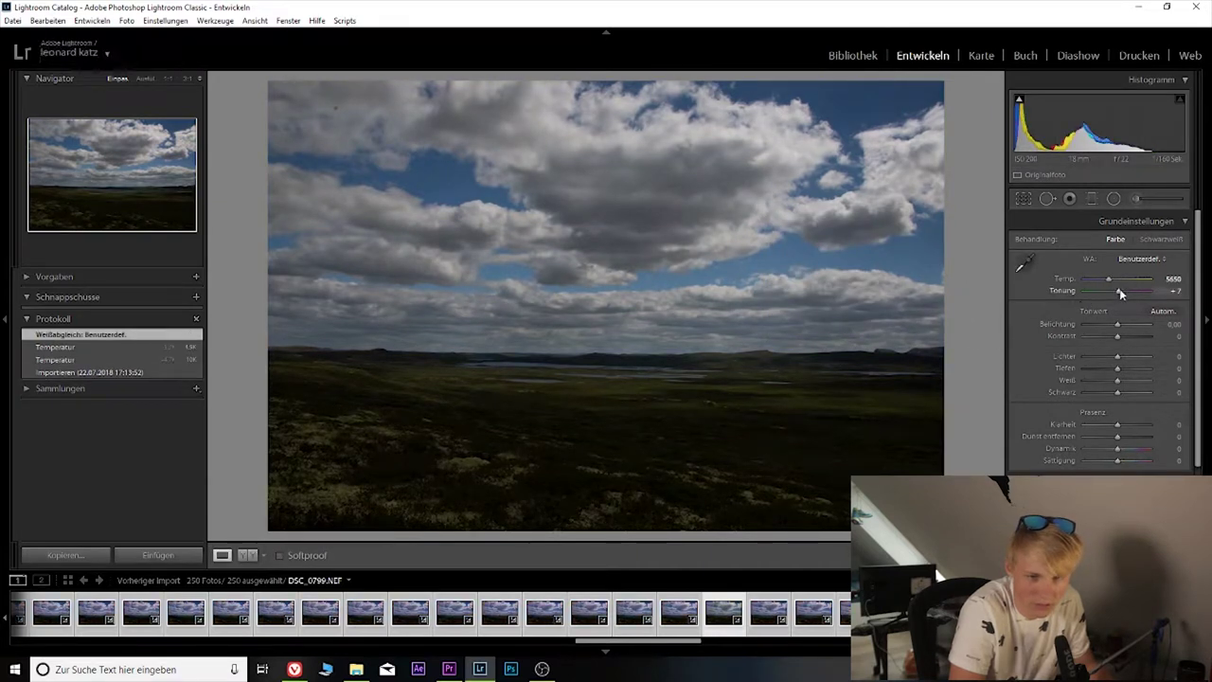
{"action": "left_click_drag", "start_coordinate": [1123, 295], "coordinate": [1123, 294]}
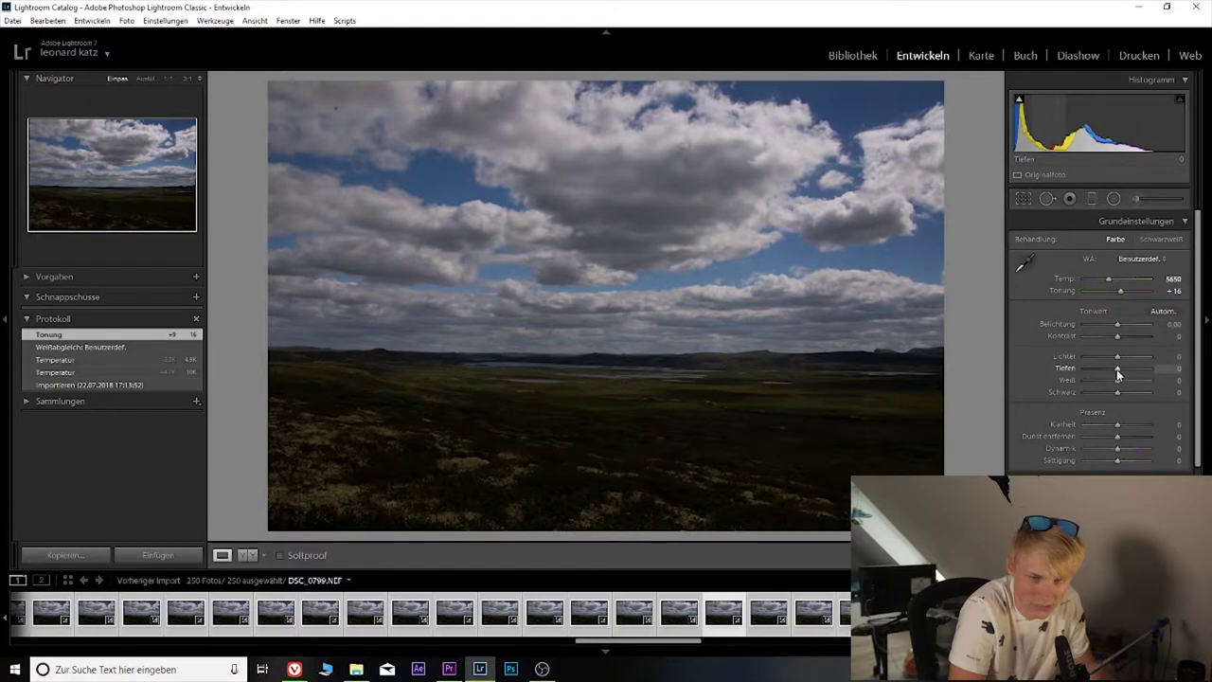
Step: Set highlights -26, shadows +69, clarity +40, vibrance +17 and saturation +22
{"action": "mouse_move", "coordinate": [1127, 375]}
{"action": "left_mouse_down"}
{"action": "mouse_move", "coordinate": [1139, 375]}
{"action": "mouse_move", "coordinate": [1124, 401]}
{"action": "mouse_move", "coordinate": [1071, 386]}
{"action": "mouse_move", "coordinate": [1123, 384]}
{"action": "mouse_move", "coordinate": [1111, 361]}
{"action": "left_mouse_up"}
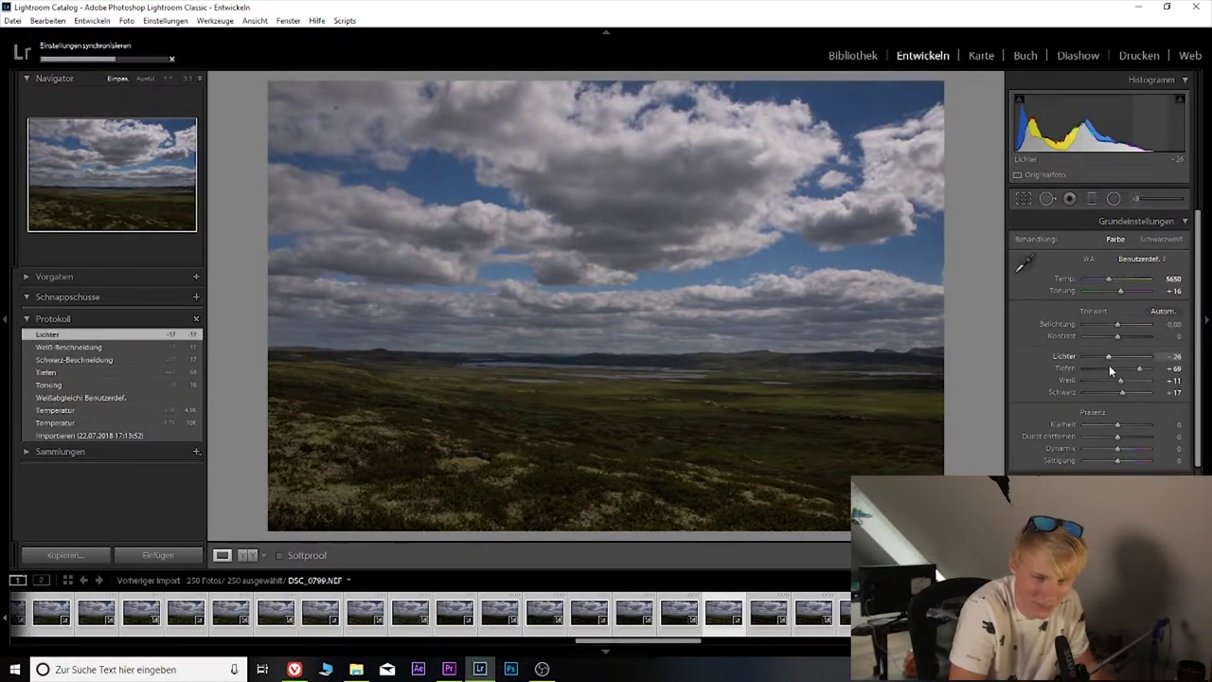
{"action": "left_click_drag", "start_coordinate": [1117, 424], "coordinate": [1140, 426]}
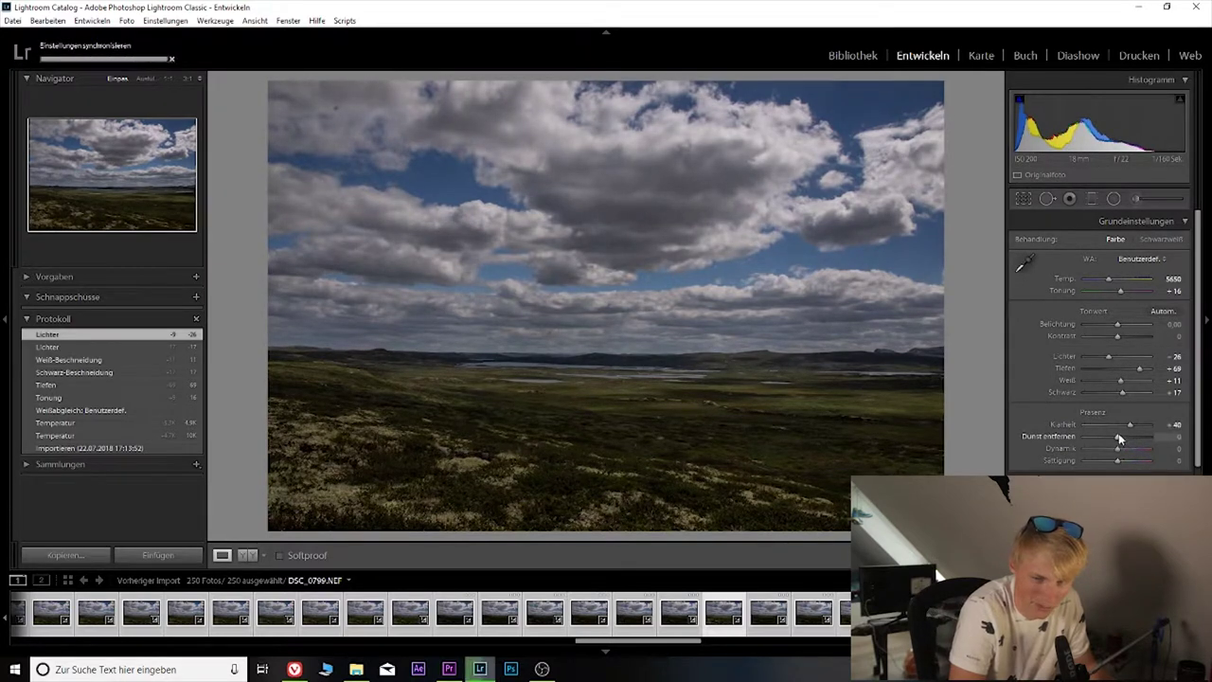
{"action": "left_click_drag", "start_coordinate": [1118, 449], "coordinate": [1127, 466]}
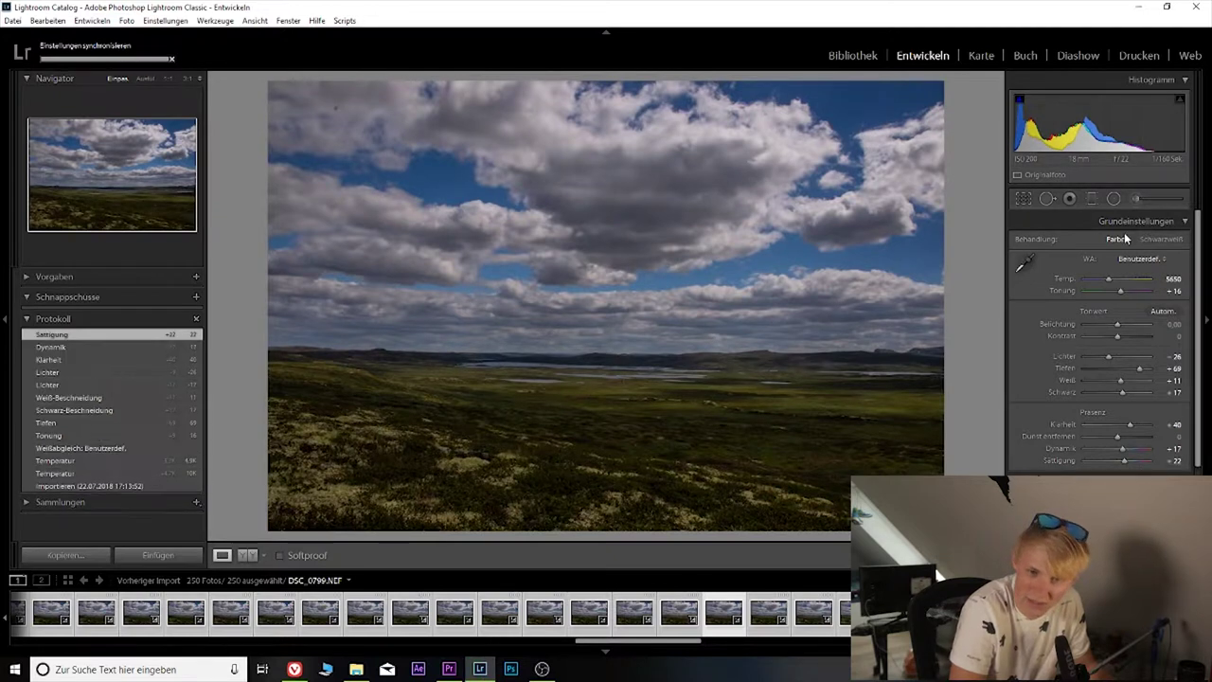
{"action": "left_click", "coordinate": [1172, 223]}
Step: Adjust the tone curve to shadows -10 and highlights +13
{"action": "left_click", "coordinate": [1177, 244]}
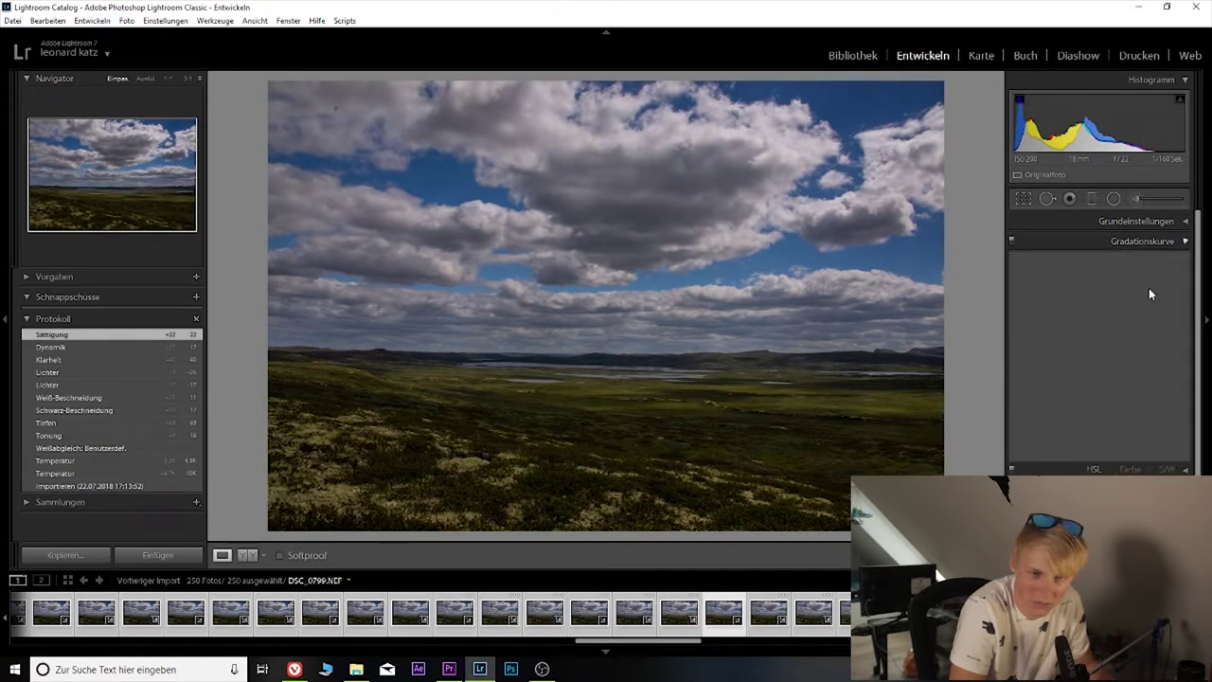
{"action": "left_click_drag", "start_coordinate": [1046, 388], "coordinate": [1045, 395]}
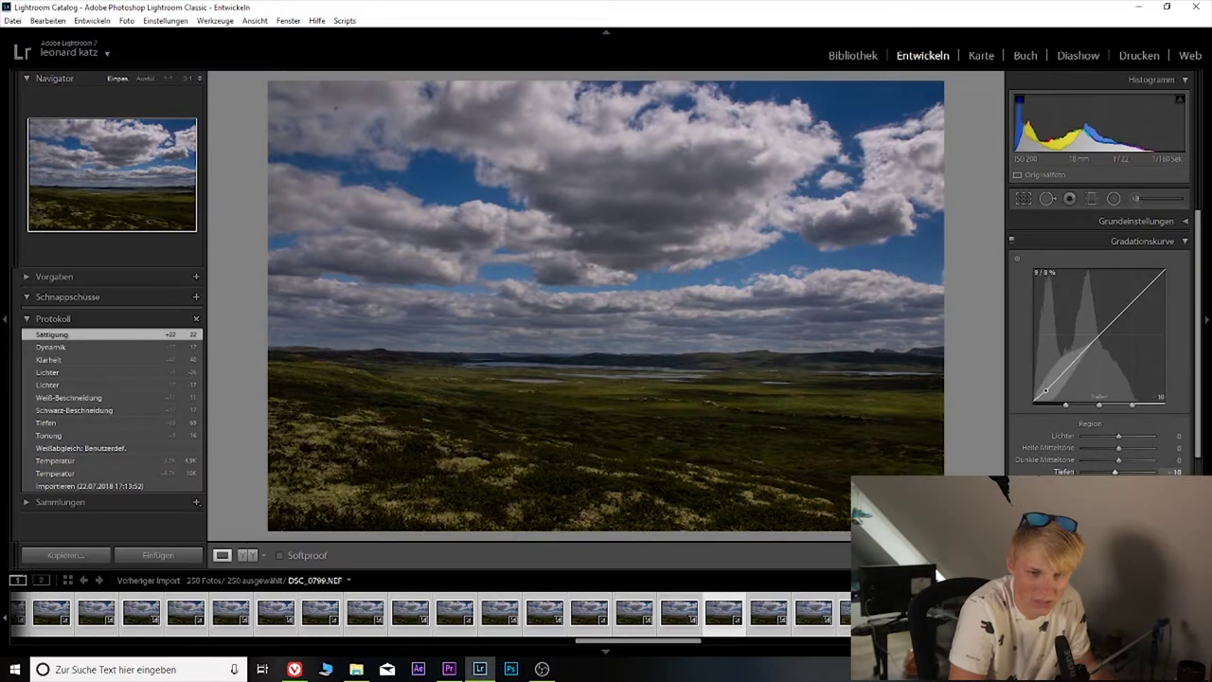
{"action": "left_click_drag", "start_coordinate": [1151, 300], "coordinate": [1175, 265]}
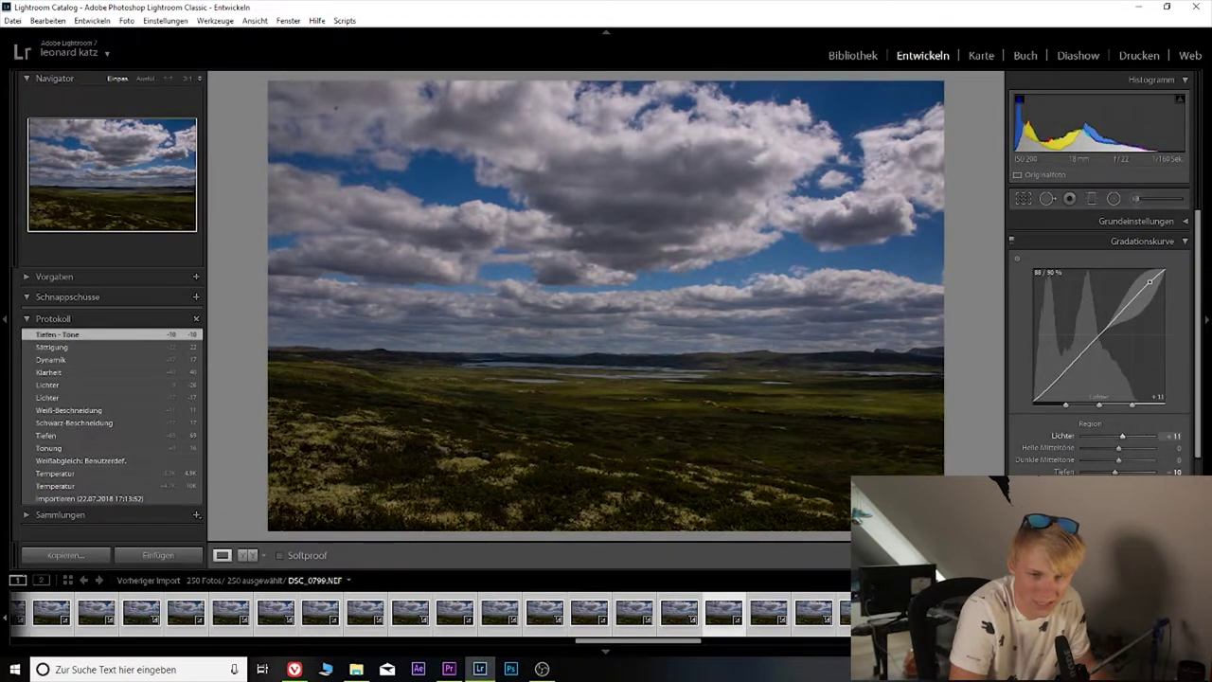
{"action": "left_click", "coordinate": [1181, 244]}
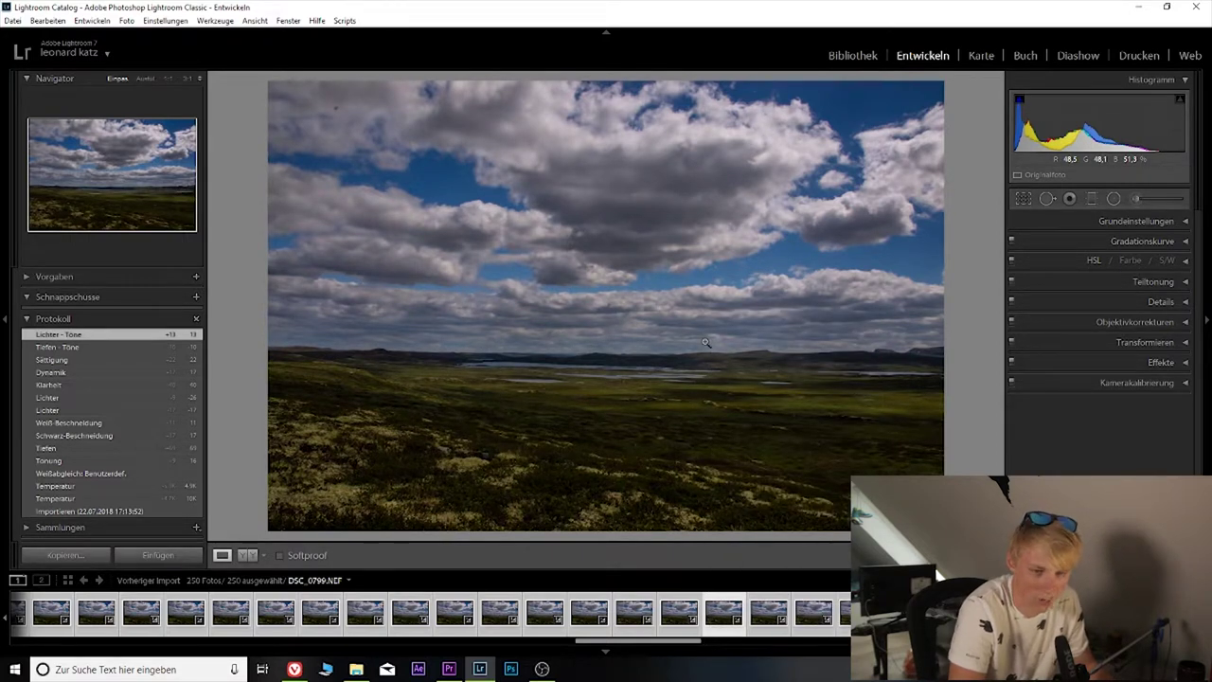
Step: Export the 250 graded photos as JPGs into a new Fertig subfolder of Zeitraffer 2
{"action": "right_click", "coordinate": [615, 619]}
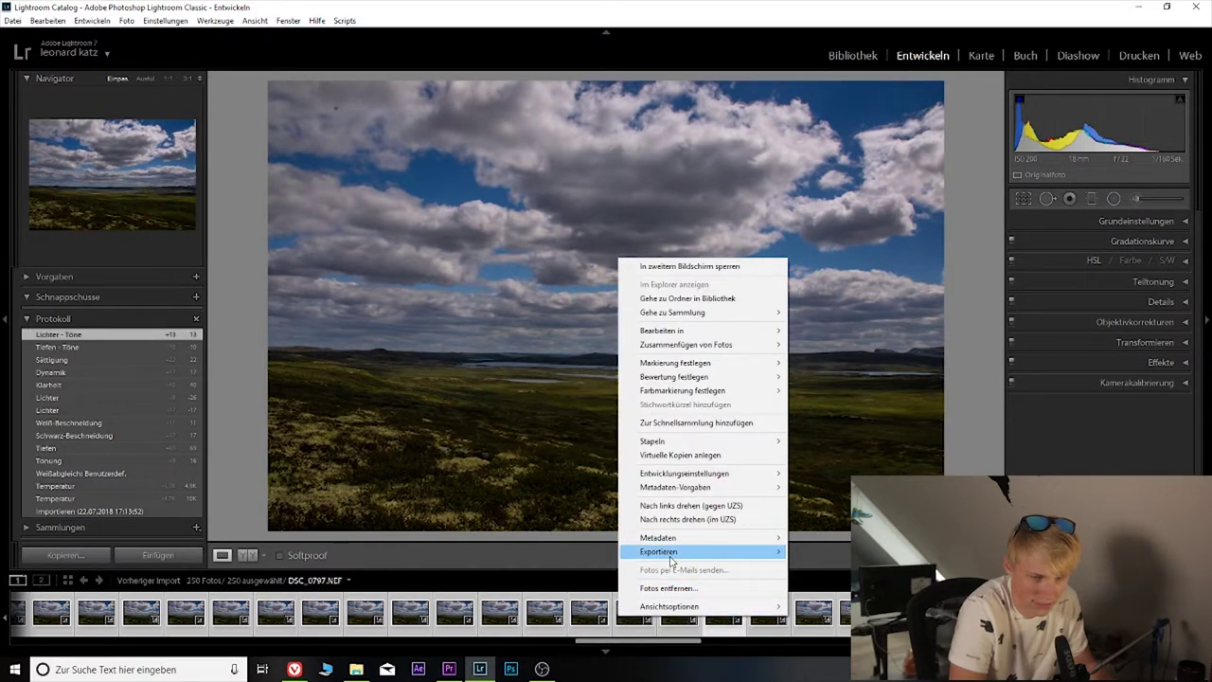
{"action": "mouse_move", "coordinate": [659, 552]}
{"action": "left_click", "coordinate": [827, 381]}
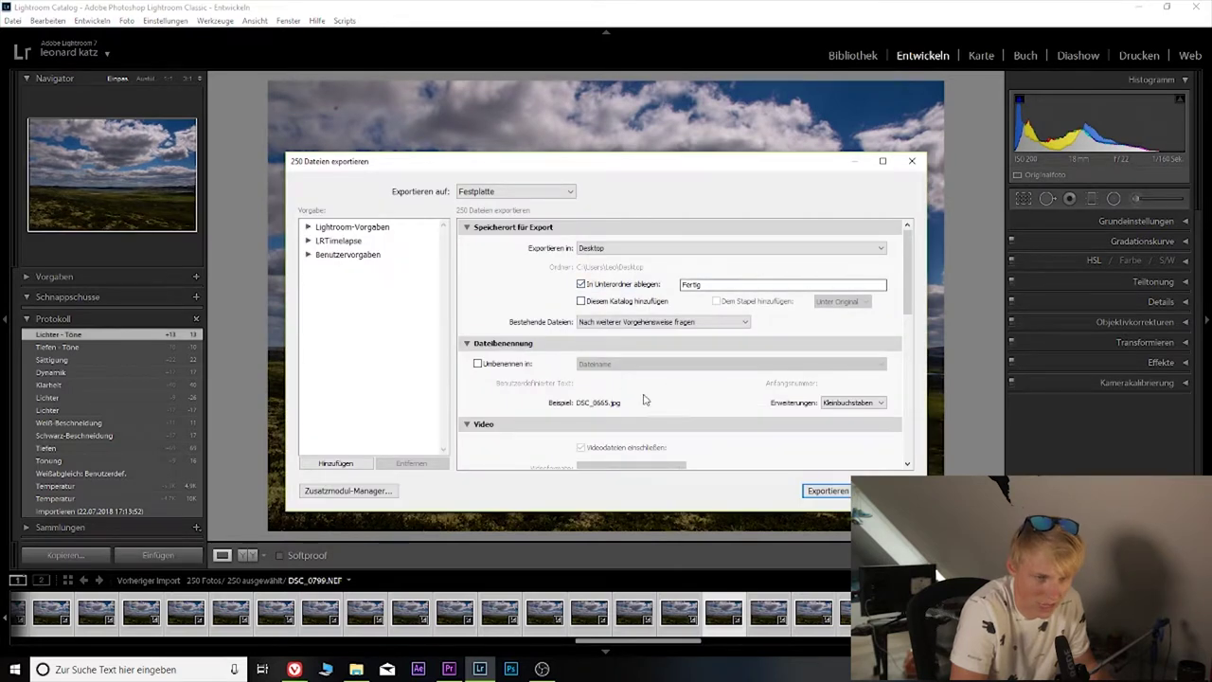
{"action": "scroll", "coordinate": [644, 400], "scroll_direction": "down", "scroll_amount": 5}
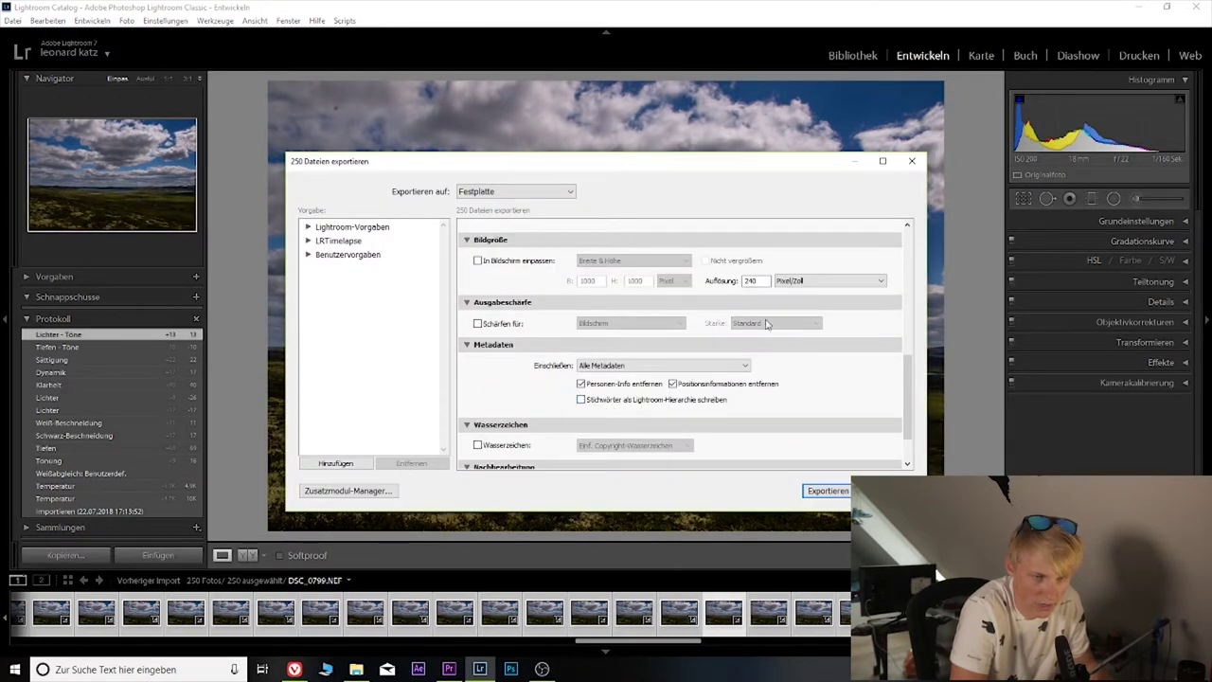
{"action": "scroll", "coordinate": [767, 323], "scroll_direction": "up", "scroll_amount": 10}
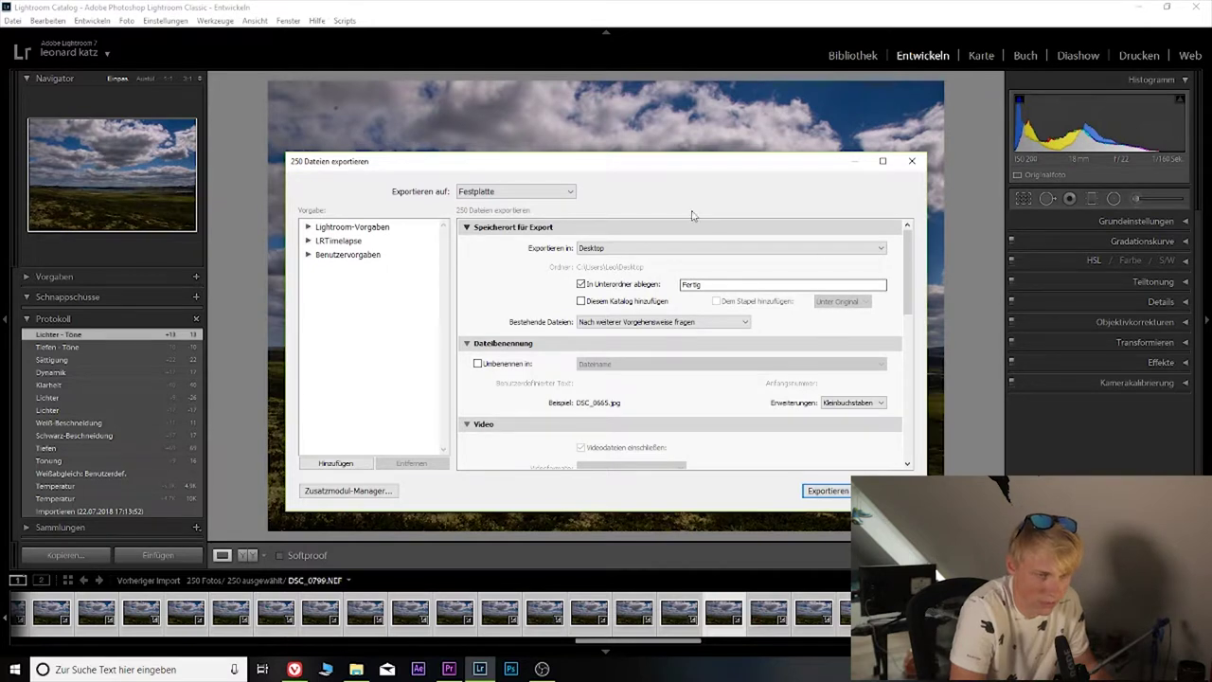
{"action": "left_click", "coordinate": [644, 248]}
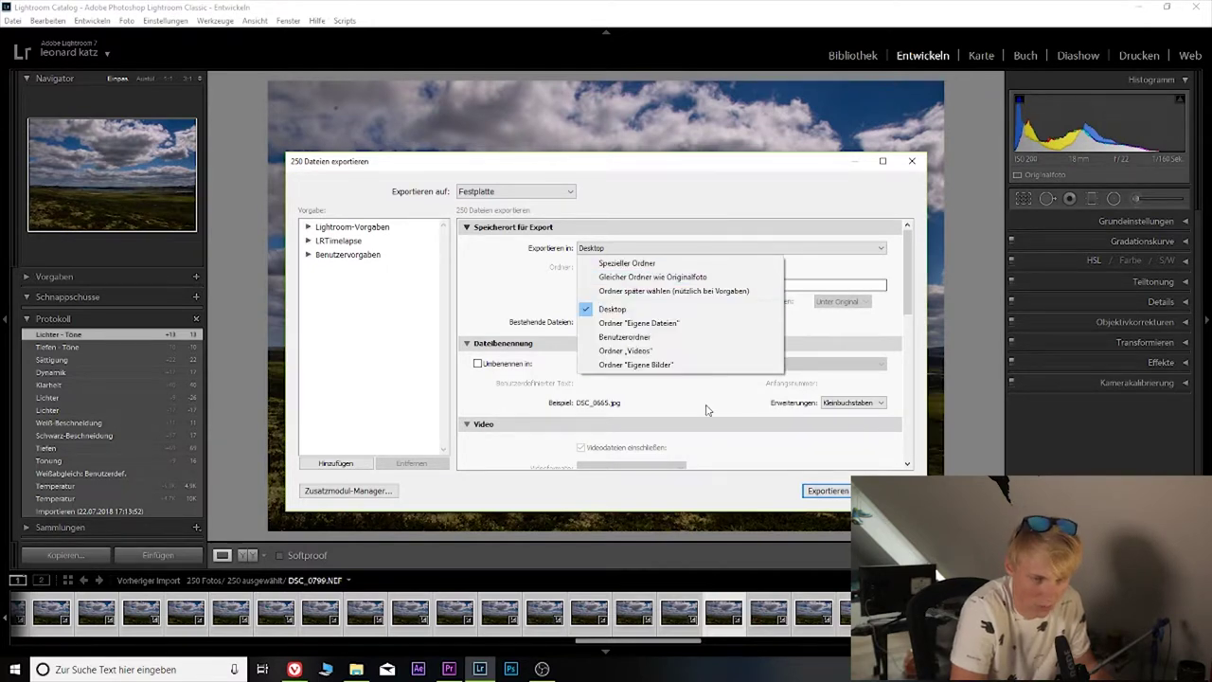
{"action": "key", "text": "Return"}
{"action": "key", "text": "Return"}
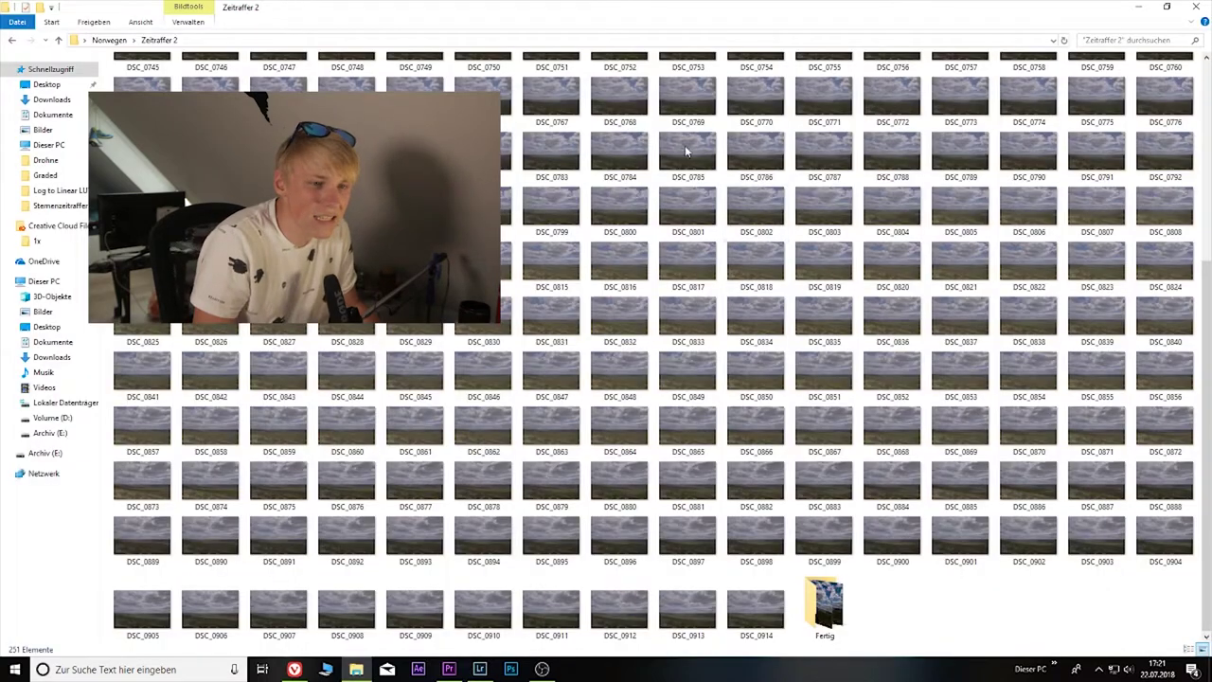
{"action": "double_click", "coordinate": [674, 28]}
Step: Import the Fertig folder as a bin, build a Fertig sequence from it, and select its 20-minute clip
{"action": "left_click_drag", "start_coordinate": [656, 364], "coordinate": [380, 500]}
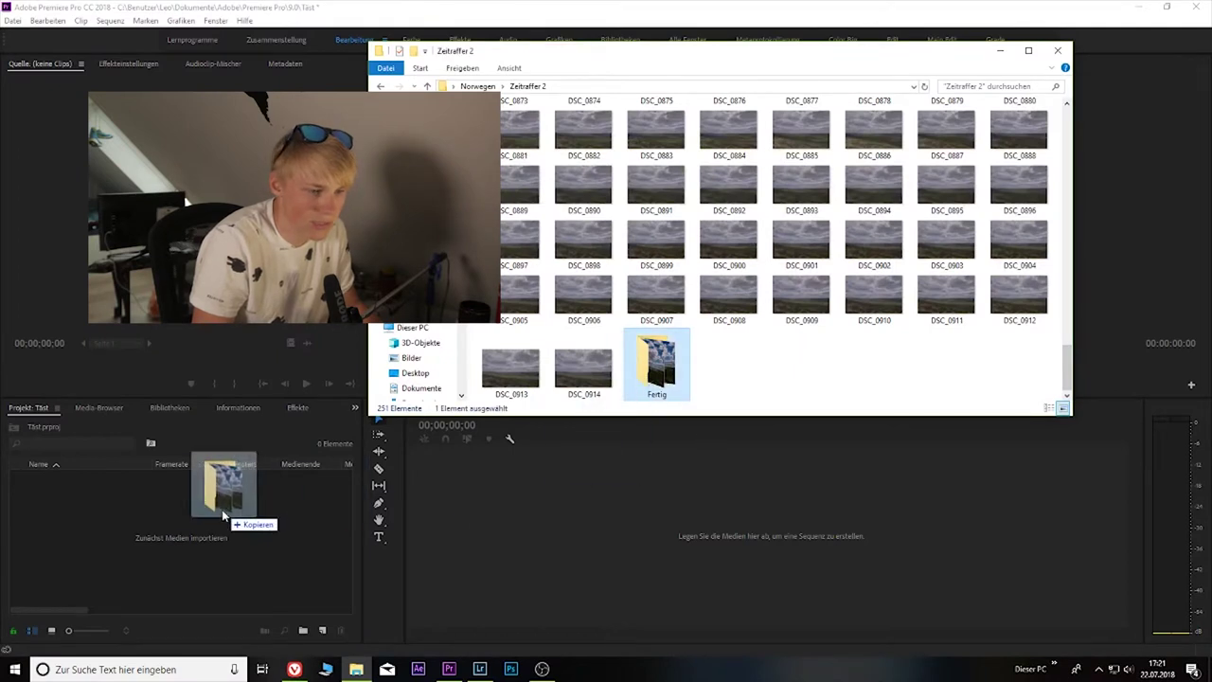
{"action": "left_click", "coordinate": [1002, 49]}
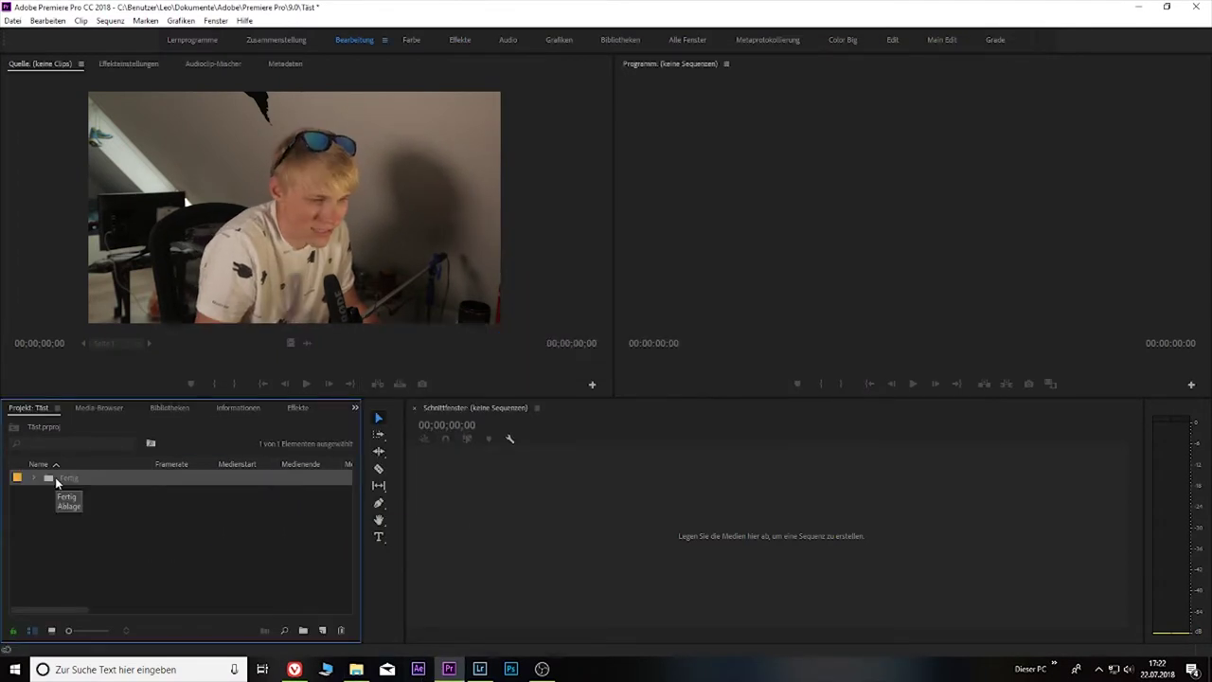
{"action": "left_click_drag", "start_coordinate": [509, 559], "coordinate": [512, 557]}
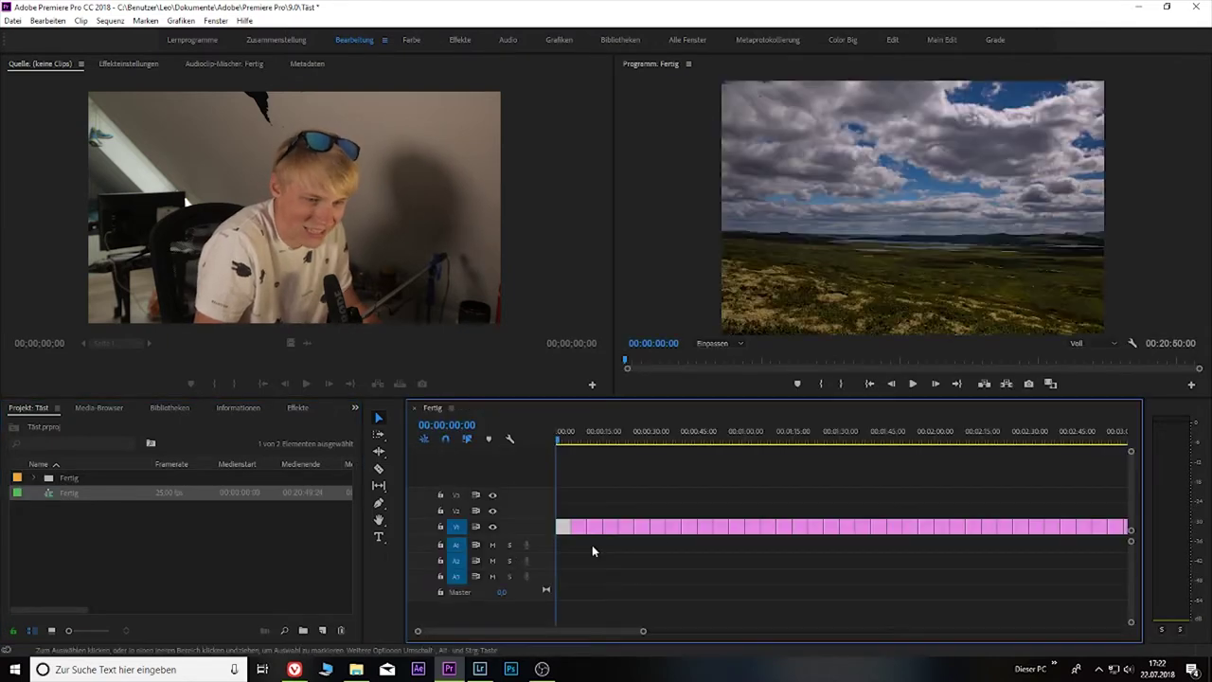
{"action": "scroll", "coordinate": [640, 542], "scroll_direction": "down", "scroll_amount": 2}
{"action": "scroll", "coordinate": [643, 545], "scroll_direction": "down", "scroll_amount": 2}
{"action": "scroll", "coordinate": [645, 544], "scroll_direction": "down", "scroll_amount": 1}
{"action": "scroll", "coordinate": [648, 541], "scroll_direction": "down", "scroll_amount": 1}
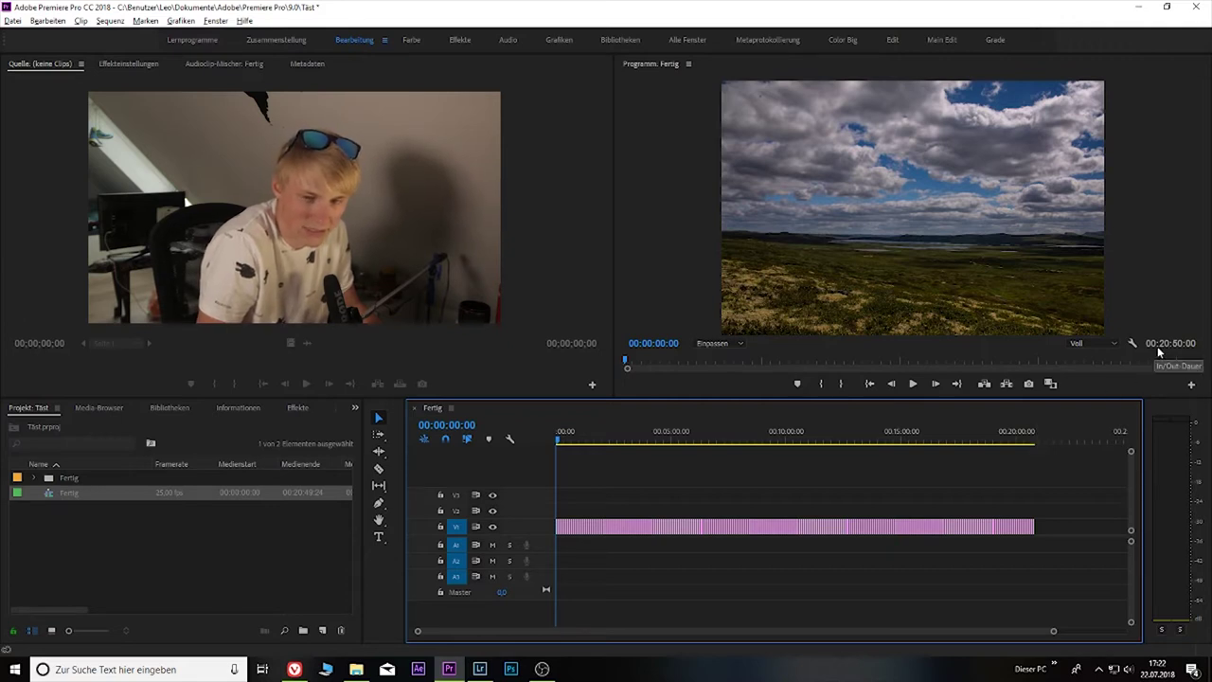
{"action": "left_click_drag", "start_coordinate": [1058, 501], "coordinate": [489, 567]}
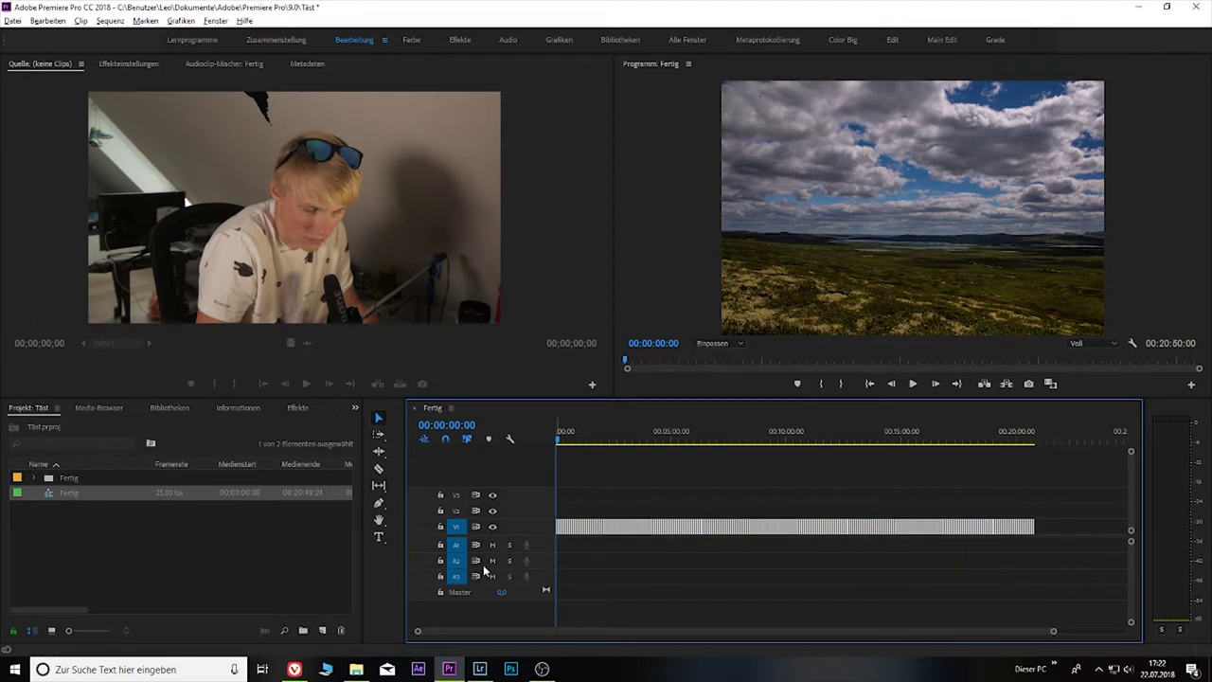
Step: Delete the long clip from the timeline and select all 250 images in the Fertig bin
{"action": "key", "text": "Delete"}
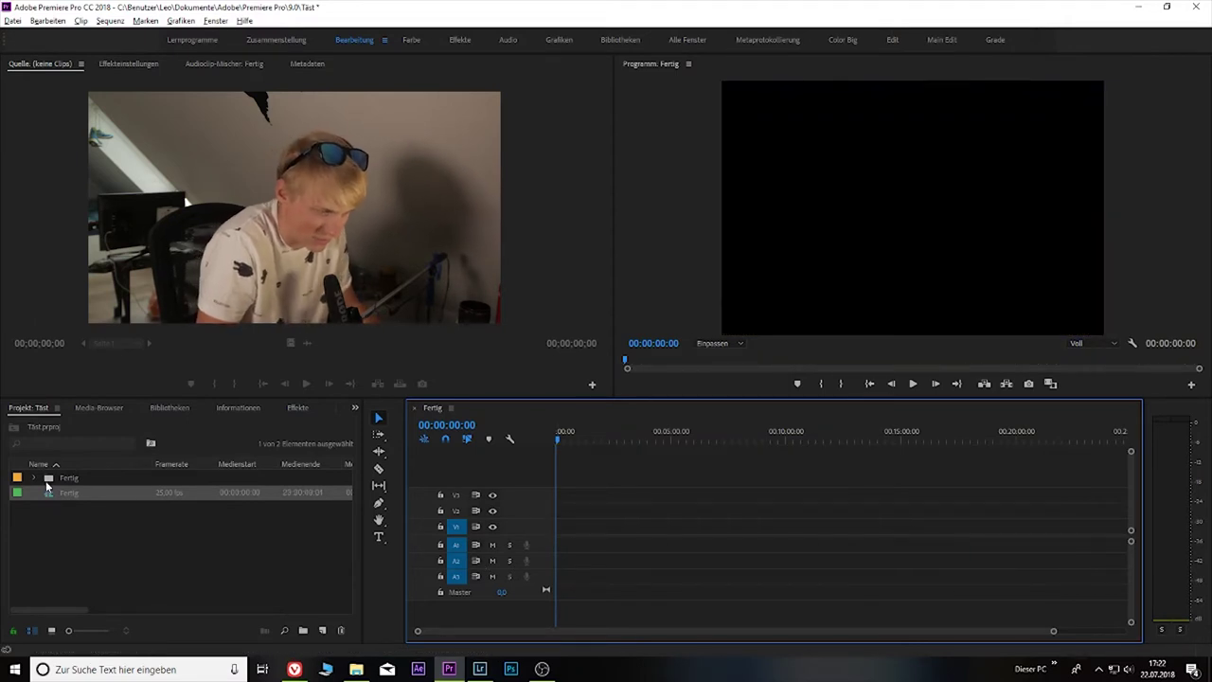
{"action": "left_click", "coordinate": [32, 482]}
{"action": "left_click", "coordinate": [71, 494]}
{"action": "scroll", "coordinate": [81, 529], "scroll_direction": "down", "scroll_amount": 5}
{"action": "scroll", "coordinate": [82, 547], "scroll_direction": "down", "scroll_amount": 5}
{"action": "scroll", "coordinate": [82, 546], "scroll_direction": "down", "scroll_amount": 3}
{"action": "scroll", "coordinate": [82, 546], "scroll_direction": "down", "scroll_amount": 2}
{"action": "left_click", "coordinate": [95, 583], "text": "shift"}
Step: Set the duration of all selected images to one frame (00:00:00:01)
{"action": "right_click", "coordinate": [104, 571]}
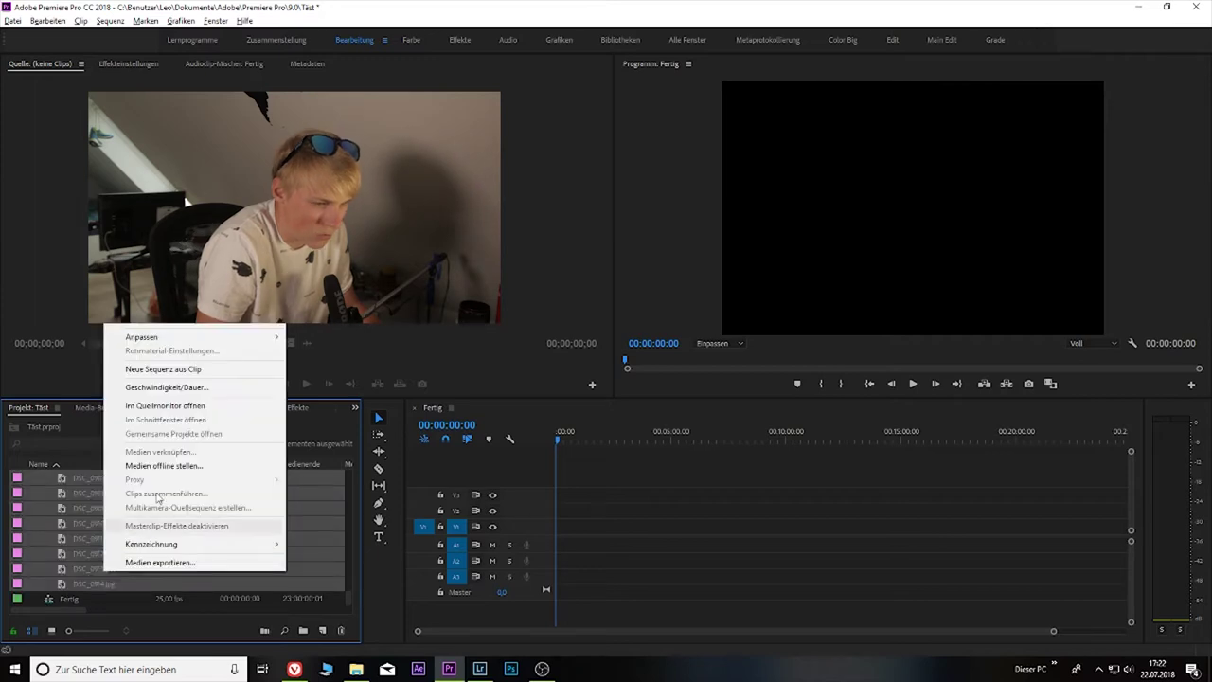
{"action": "left_click", "coordinate": [190, 389]}
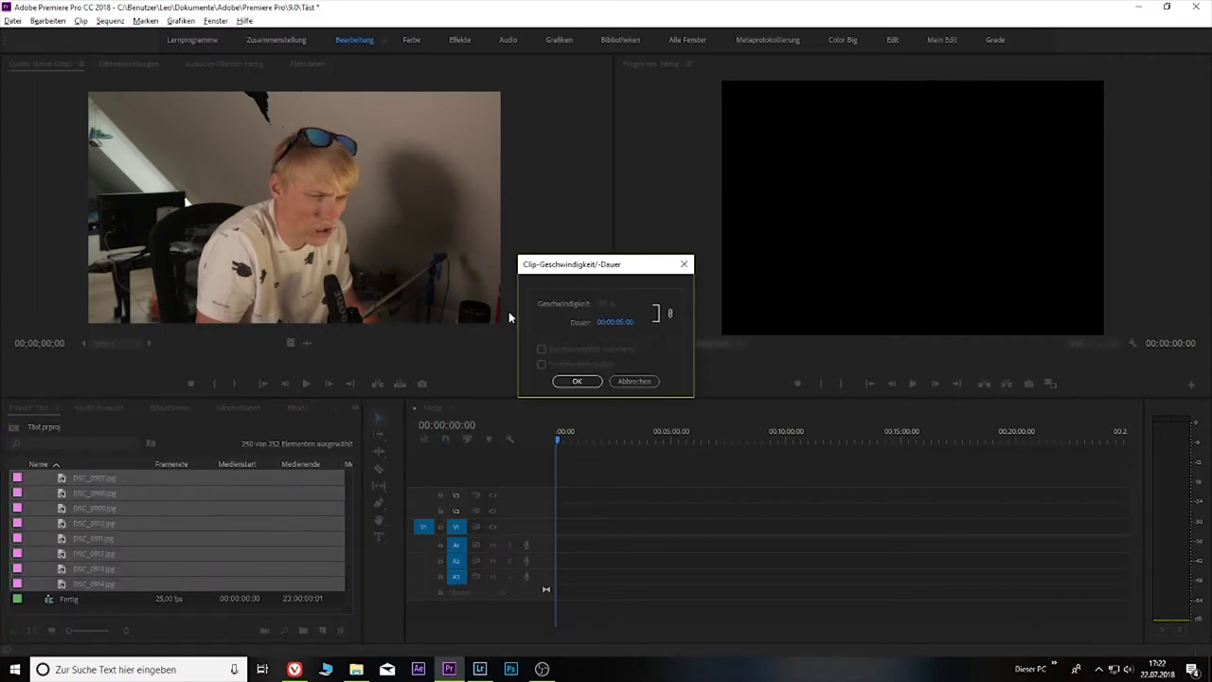
{"action": "left_click", "coordinate": [638, 325]}
{"action": "type", "text": "1"}
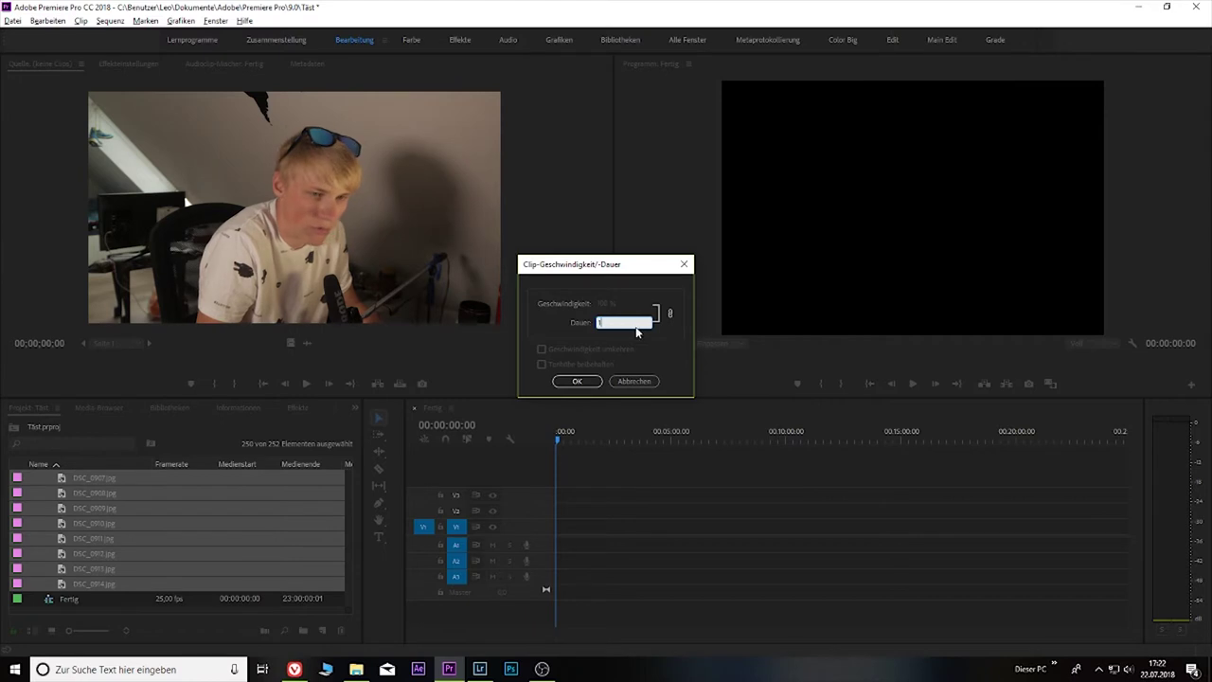
{"action": "key", "text": "Tab"}
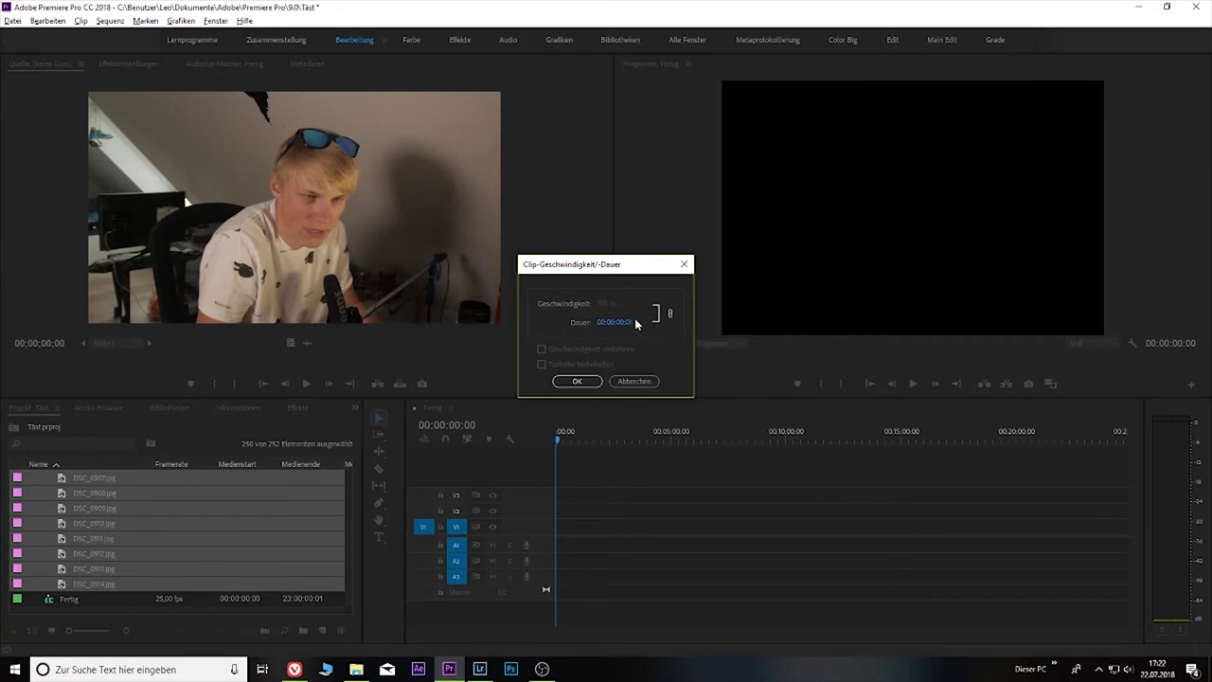
{"action": "left_click", "coordinate": [577, 381]}
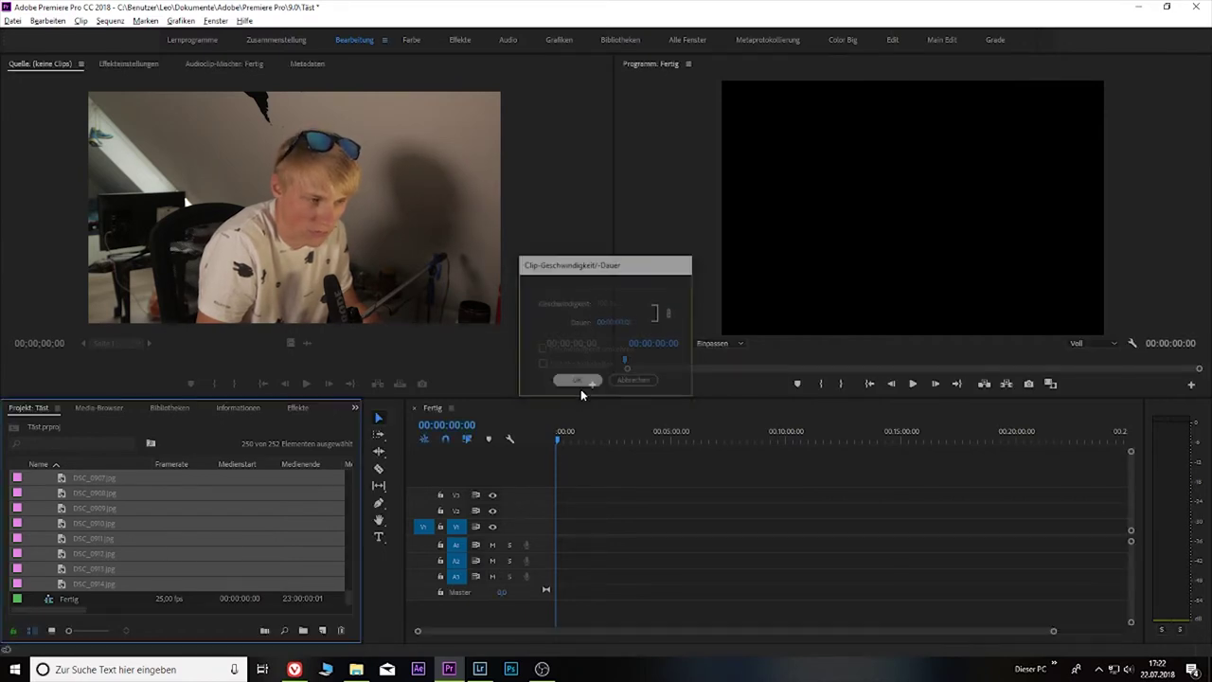
{"action": "scroll", "coordinate": [205, 584], "scroll_direction": "up", "scroll_amount": 10}
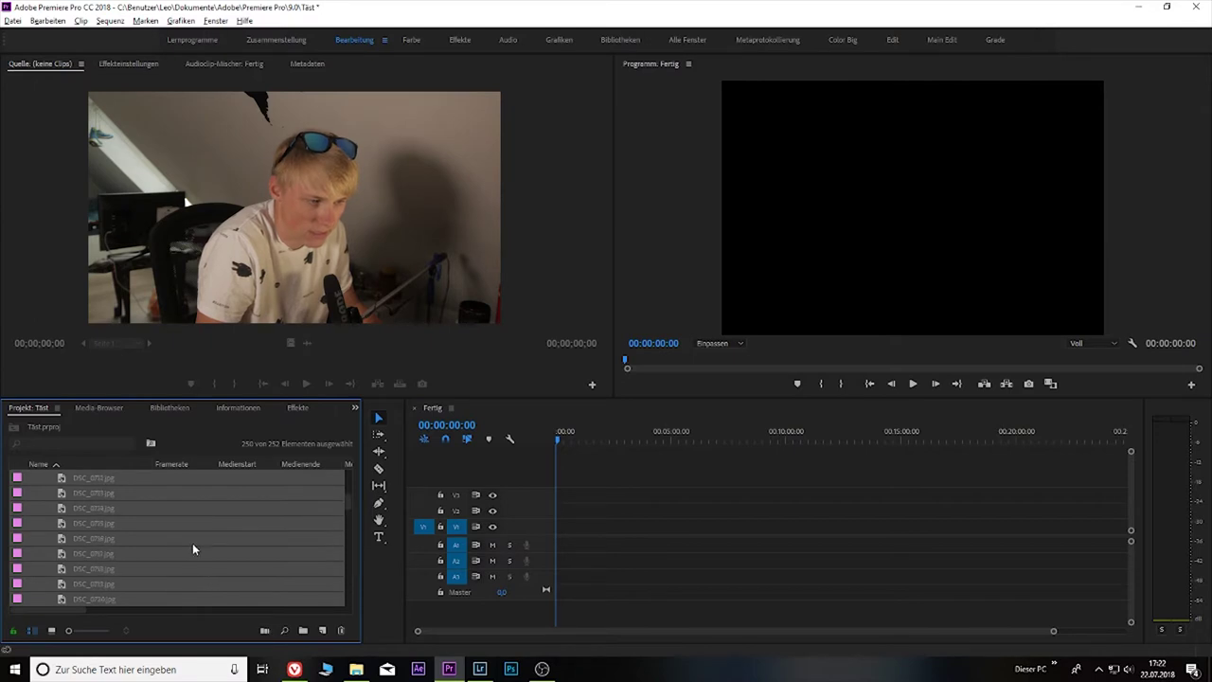
{"action": "scroll", "coordinate": [193, 550], "scroll_direction": "up", "scroll_amount": 5}
Step: Place the one-frame images on the Fertig timeline as a 10-second timelapse, preview it, and select all clips
{"action": "left_click", "coordinate": [63, 481]}
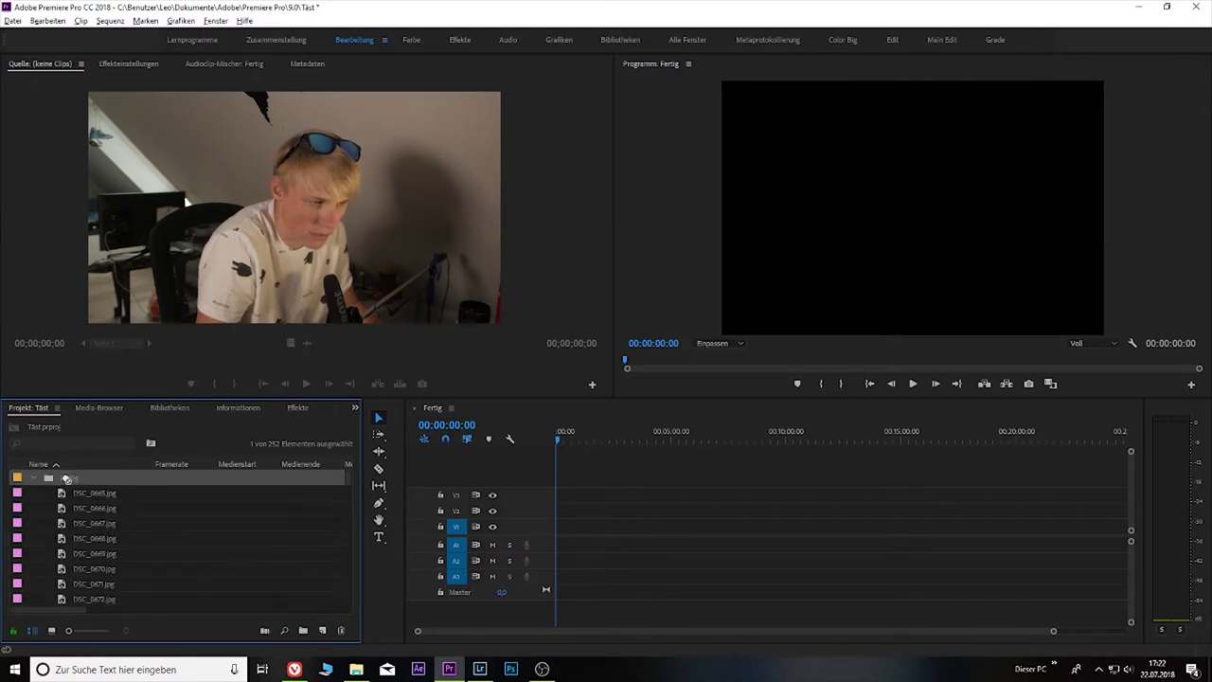
{"action": "left_click_drag", "start_coordinate": [66, 480], "coordinate": [559, 528]}
{"action": "key", "text": "minus"}
{"action": "key", "text": "minus"}
{"action": "key", "text": "minus"}
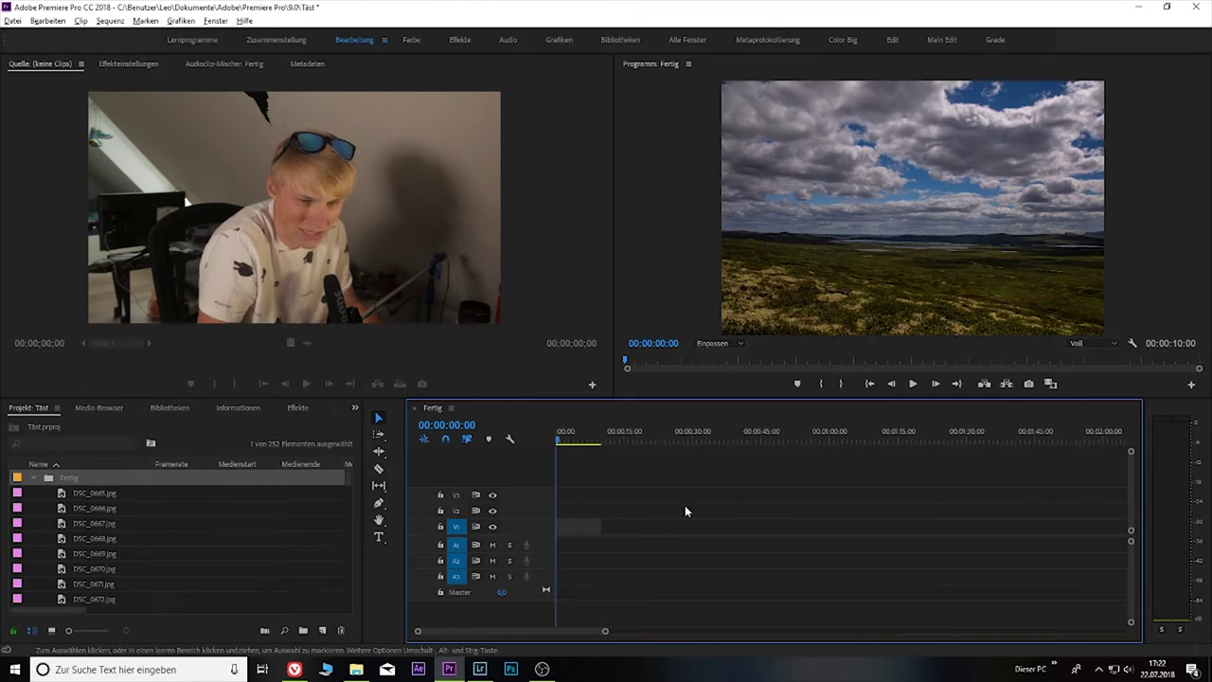
{"action": "key", "text": "space"}
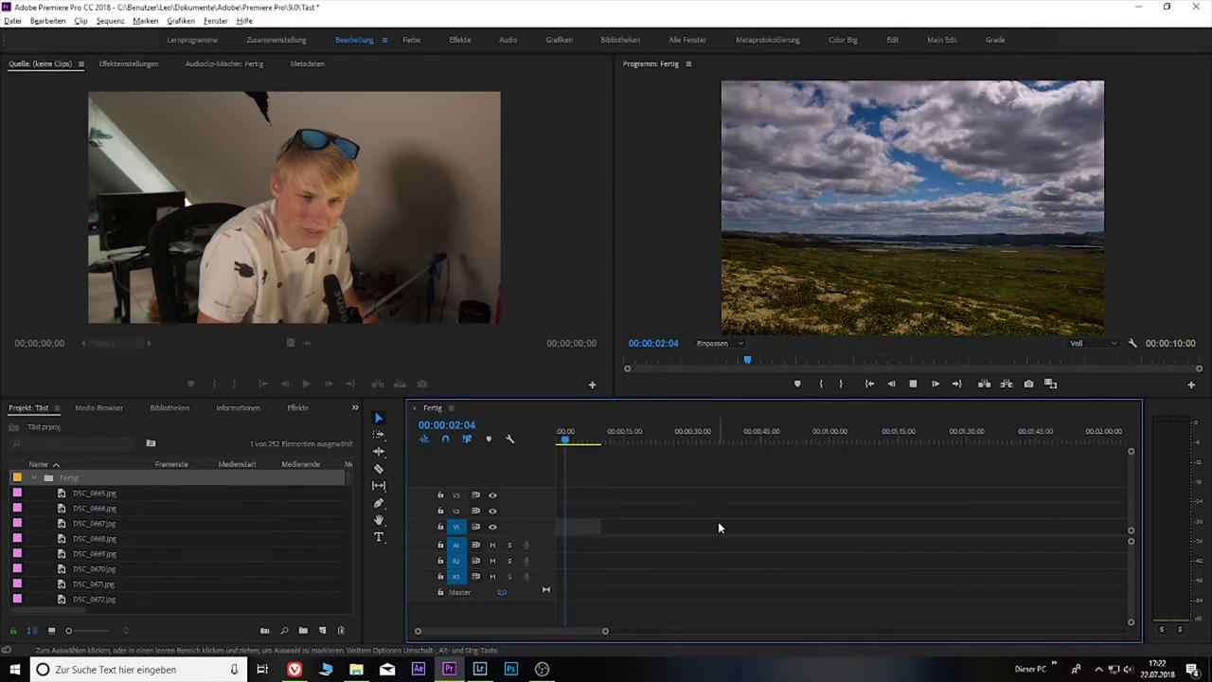
{"action": "key", "text": "space"}
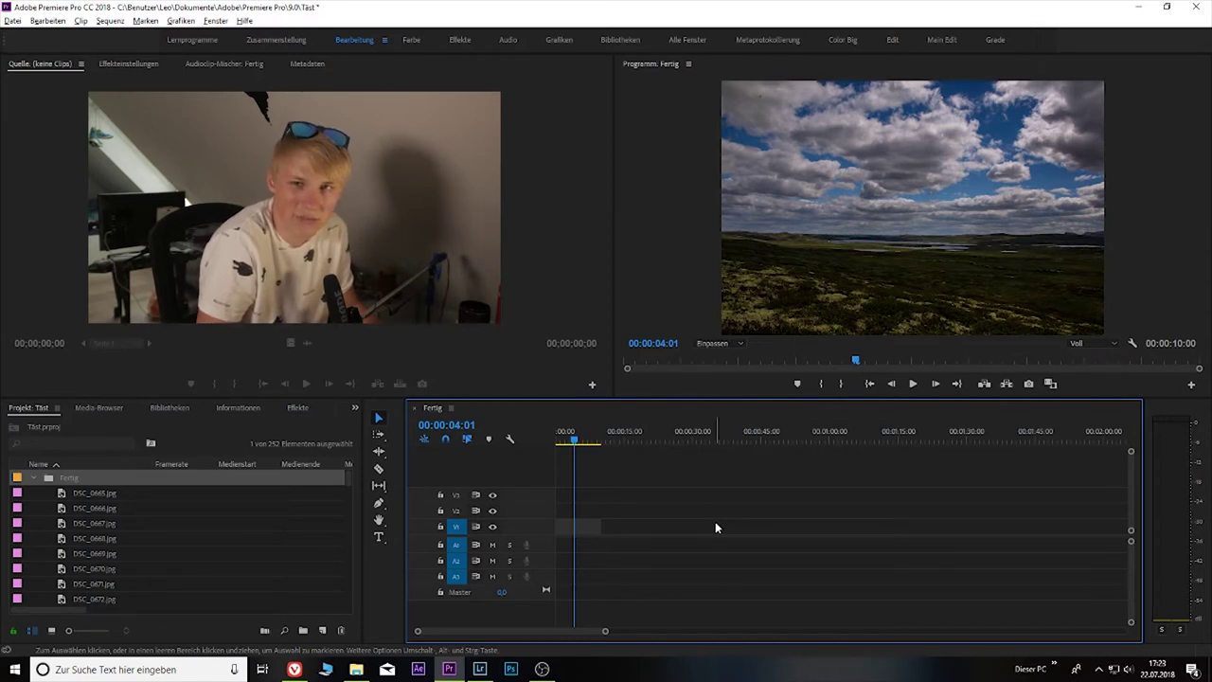
{"action": "left_click_drag", "start_coordinate": [641, 509], "coordinate": [549, 539]}
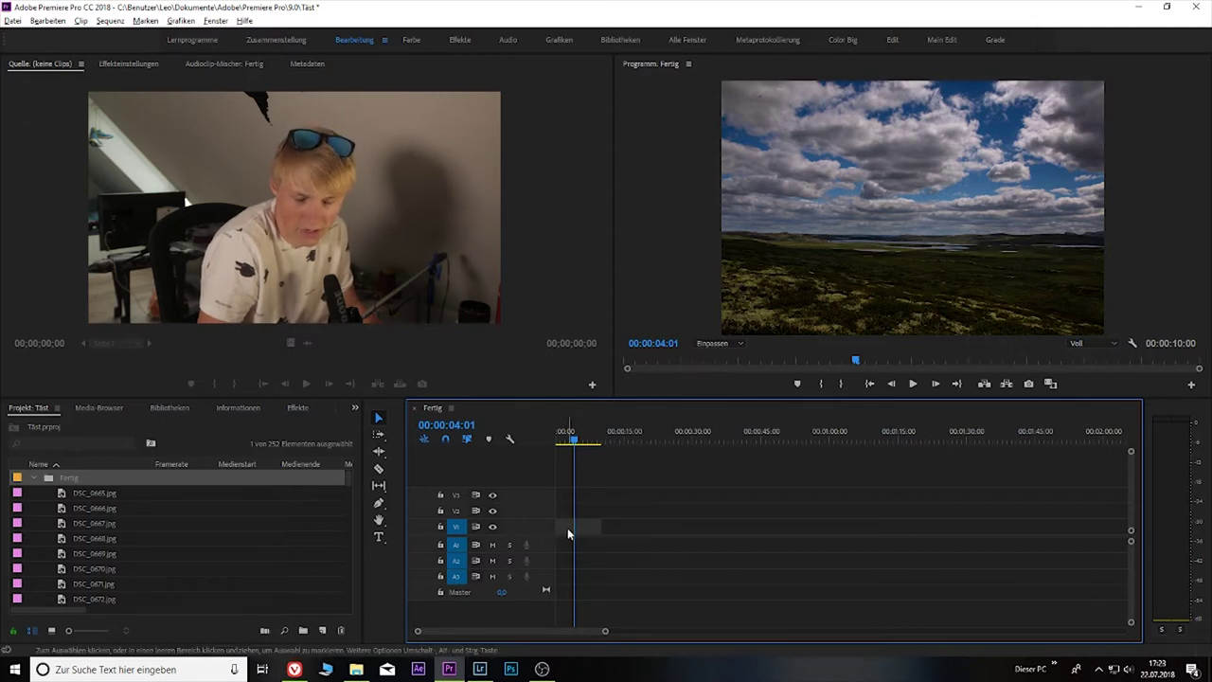
Step: Nest the selected clips into a sequence named 'Test'
{"action": "right_click", "coordinate": [568, 534]}
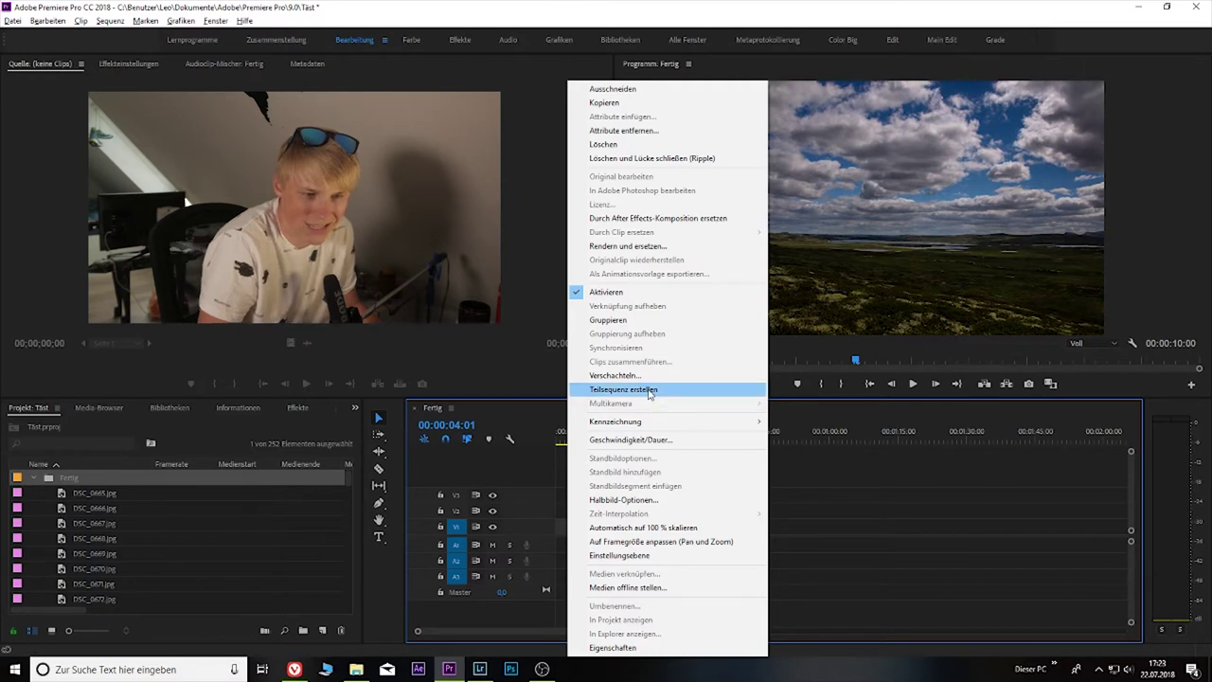
{"action": "left_click", "coordinate": [648, 376]}
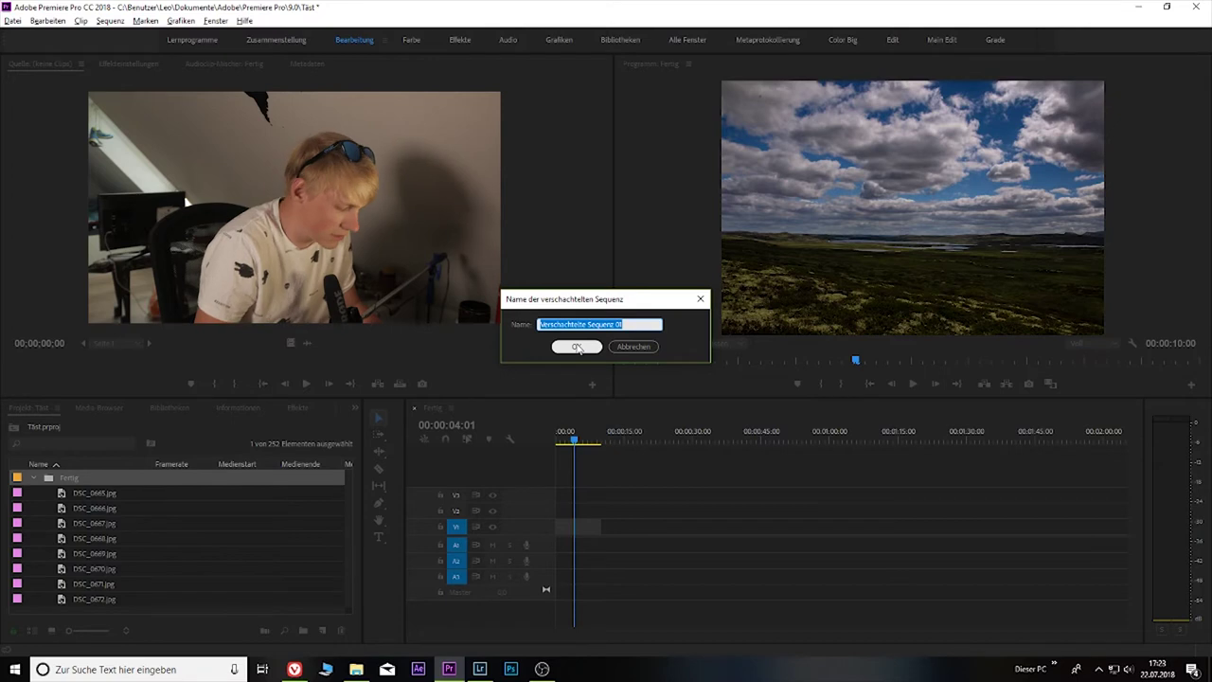
{"action": "key", "text": "BackSpace"}
{"action": "type", "text": "st"}
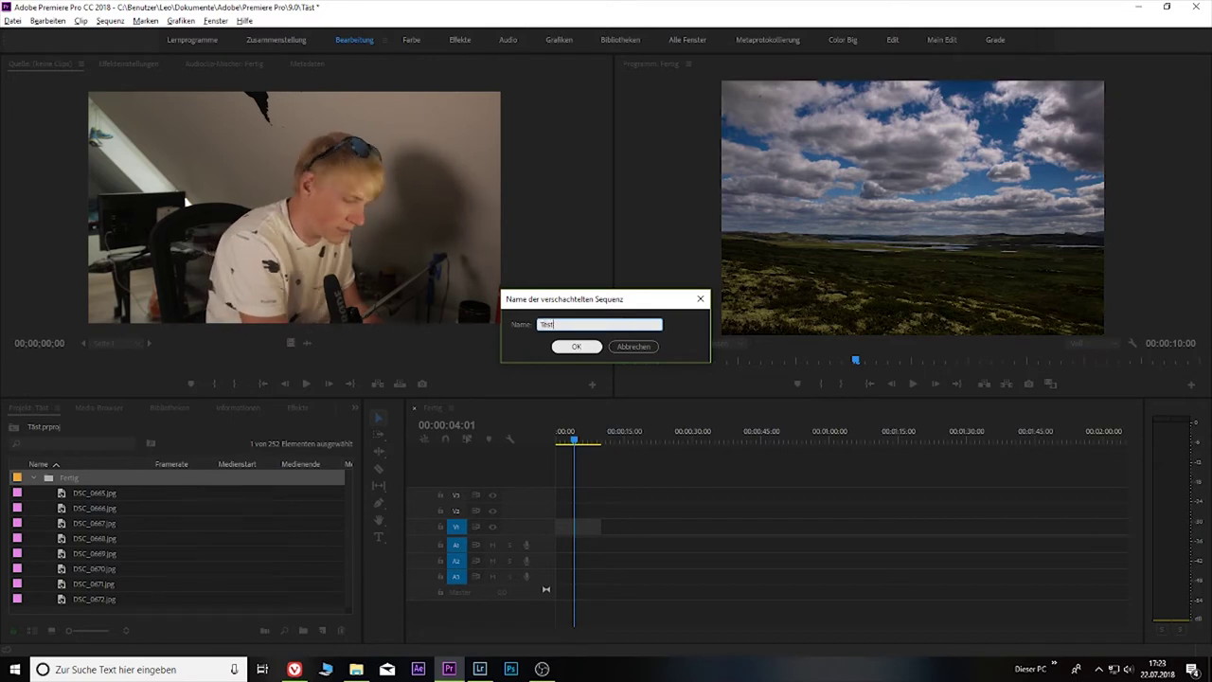
{"action": "left_click", "coordinate": [578, 347]}
Step: Open the nested Test sequence in its own timeline and zoom to fit the clip
{"action": "left_click", "coordinate": [653, 535]}
{"action": "left_click", "coordinate": [589, 527]}
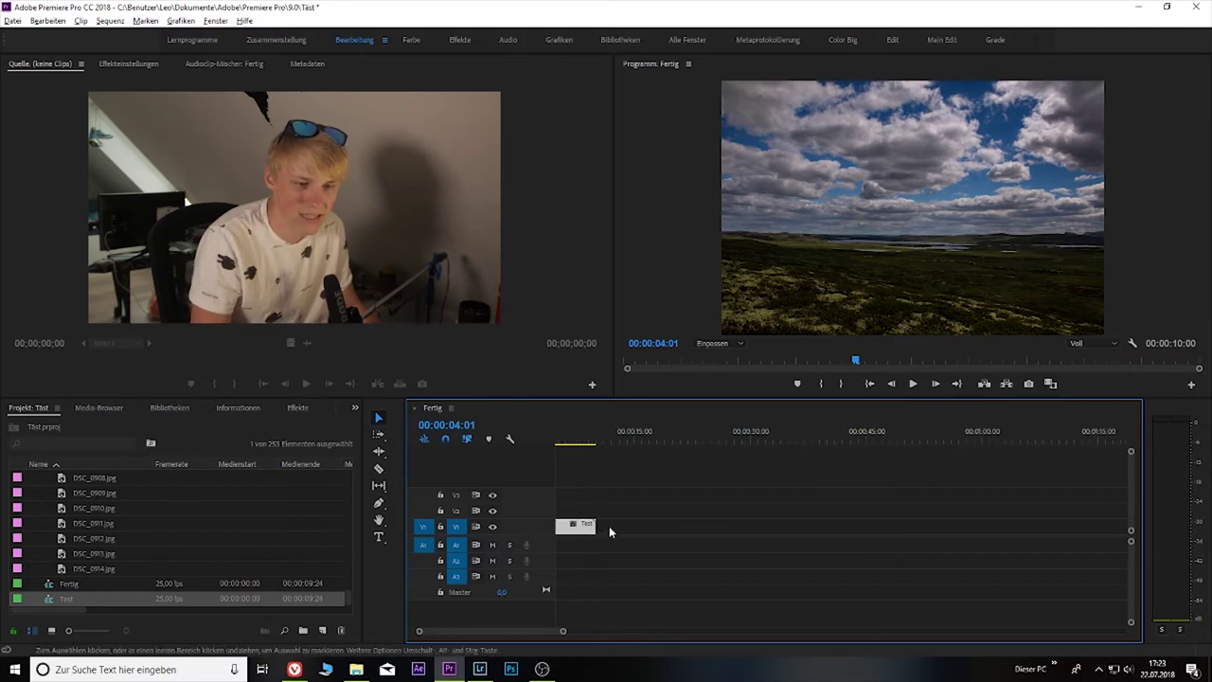
{"action": "key", "text": "equal"}
{"action": "key", "text": "equal"}
{"action": "key", "text": "equal"}
{"action": "key", "text": "minus"}
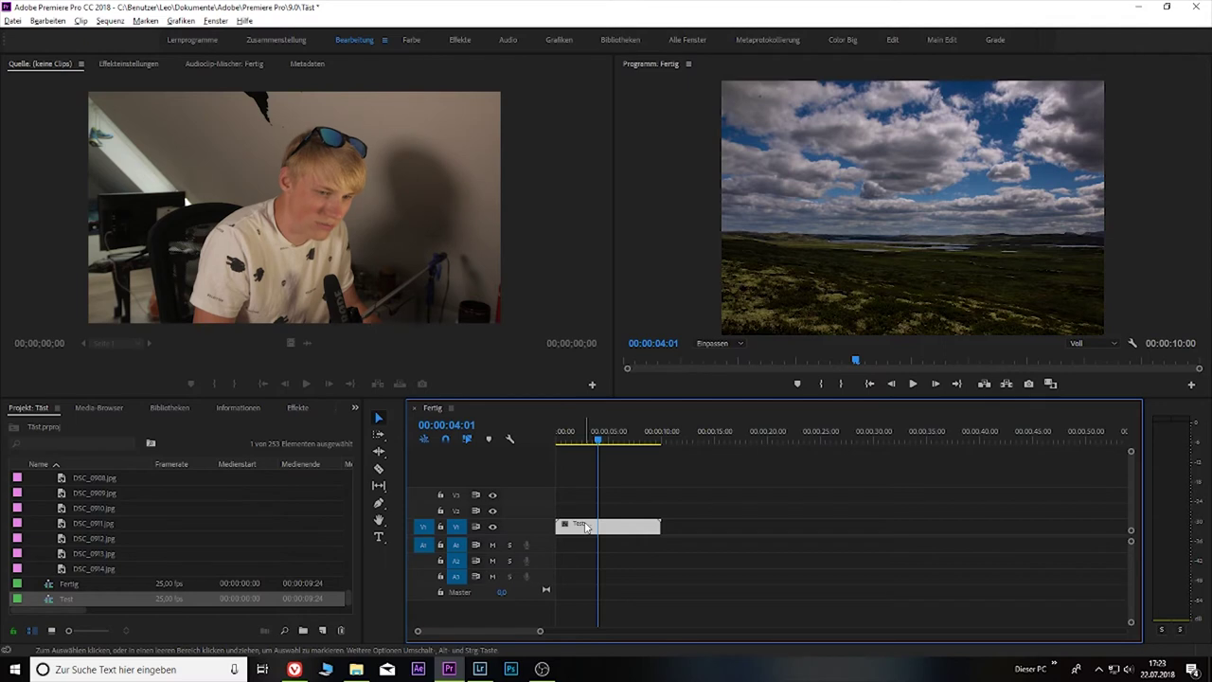
{"action": "double_click", "coordinate": [585, 527]}
{"action": "key", "text": "equal"}
{"action": "key", "text": "equal"}
{"action": "key", "text": "equal"}
{"action": "key", "text": "equal"}
{"action": "key", "text": "equal"}
{"action": "key", "text": "equal"}
{"action": "key", "text": "equal"}
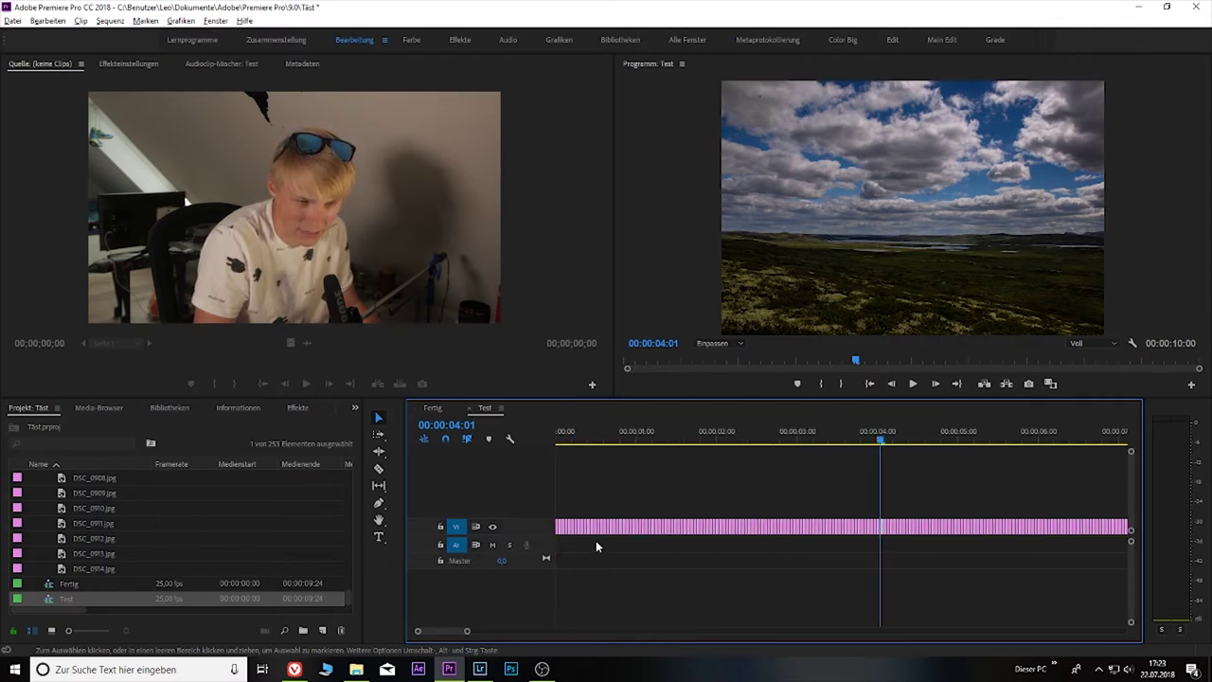
Step: Return to the Fertig sequence and select its nested Test clip
{"action": "key", "text": "minus"}
{"action": "key", "text": "minus"}
{"action": "key", "text": "minus"}
{"action": "key", "text": "minus"}
{"action": "left_click", "coordinate": [431, 407]}
{"action": "mouse_move", "coordinate": [852, 474]}
{"action": "left_mouse_down"}
{"action": "mouse_move", "coordinate": [716, 541]}
{"action": "mouse_move", "coordinate": [635, 561]}
{"action": "left_mouse_up"}
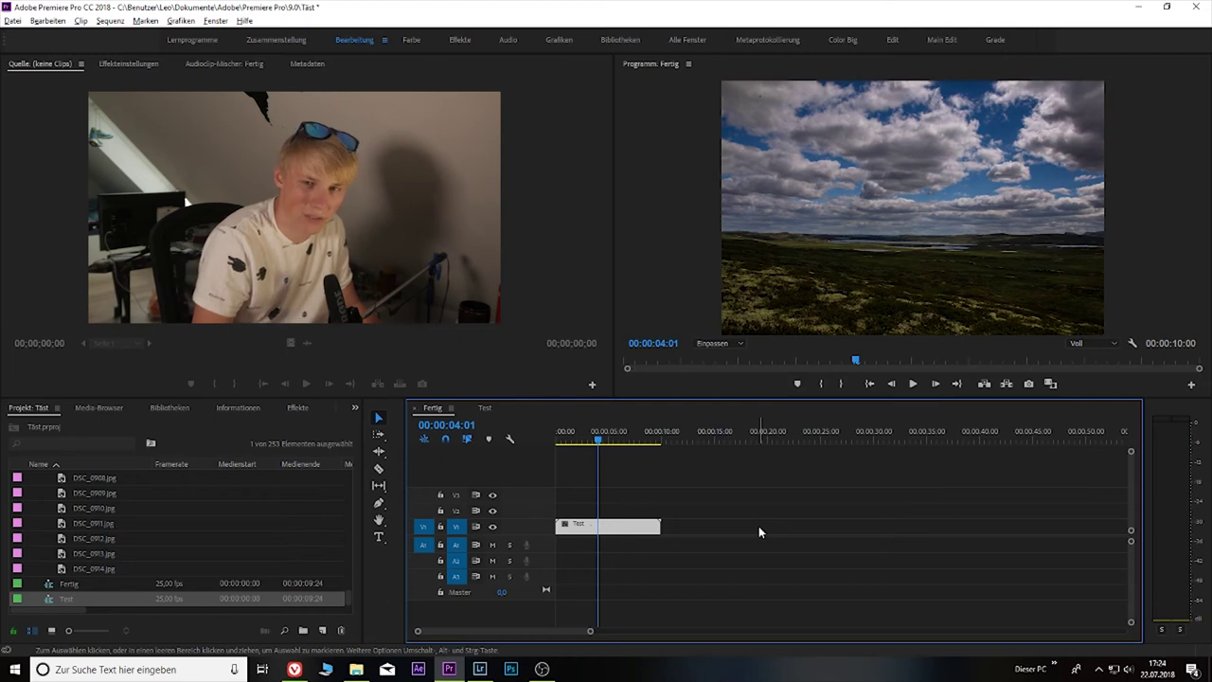
{"action": "left_click", "coordinate": [833, 279]}
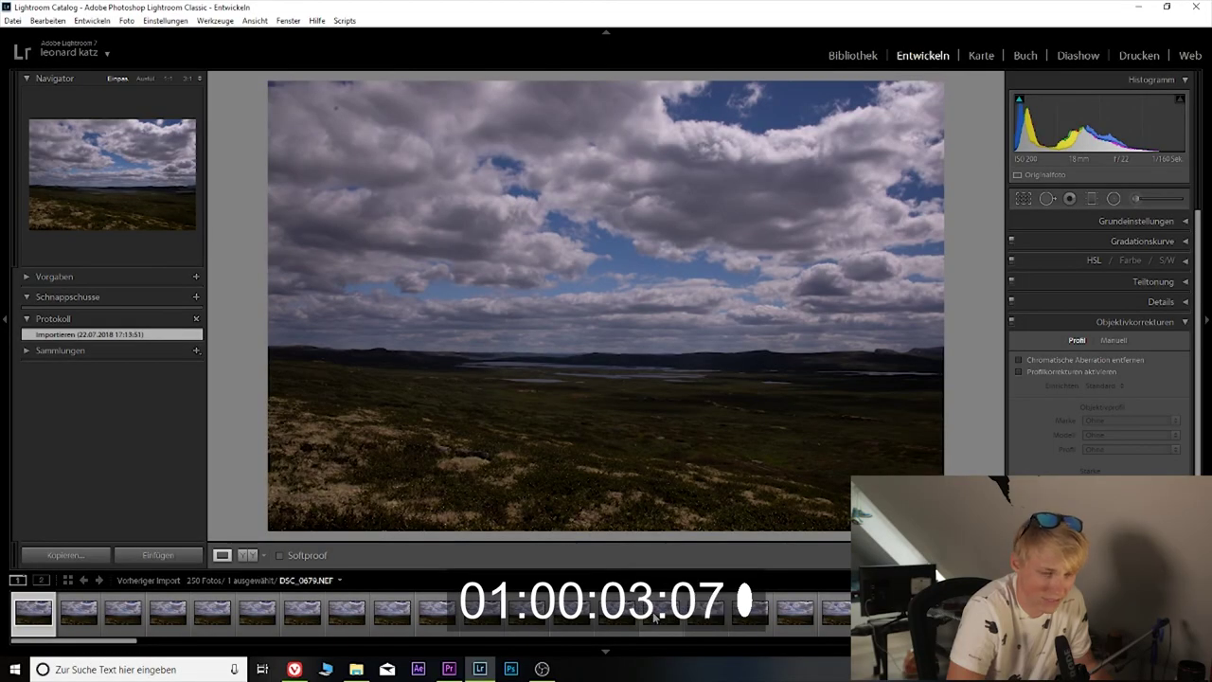
Step: Switch Lightroom Classic to the Library module to view the grid of 250 timelapse photos
{"action": "left_click", "coordinate": [852, 55]}
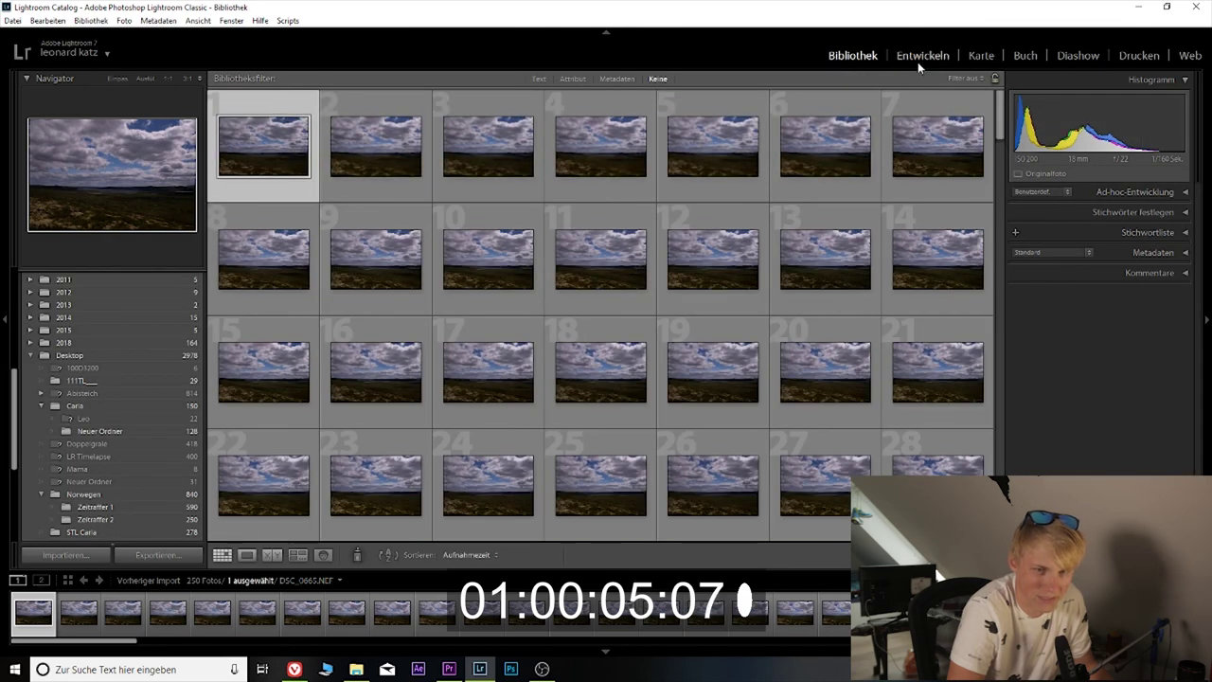